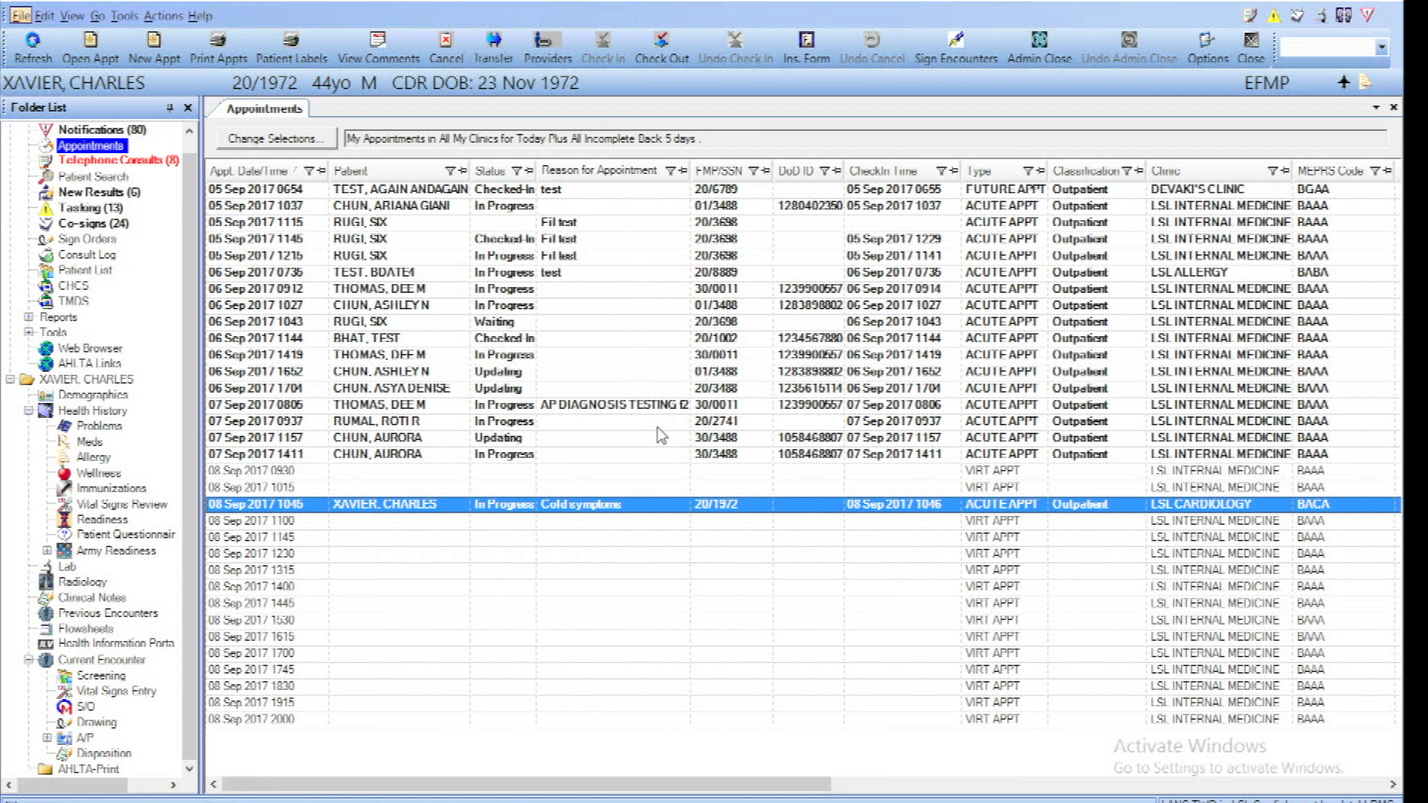
Examine the filter choices of the Clinic column in Appointments and of the User column in Previous Encounters
left_click(1272, 173)
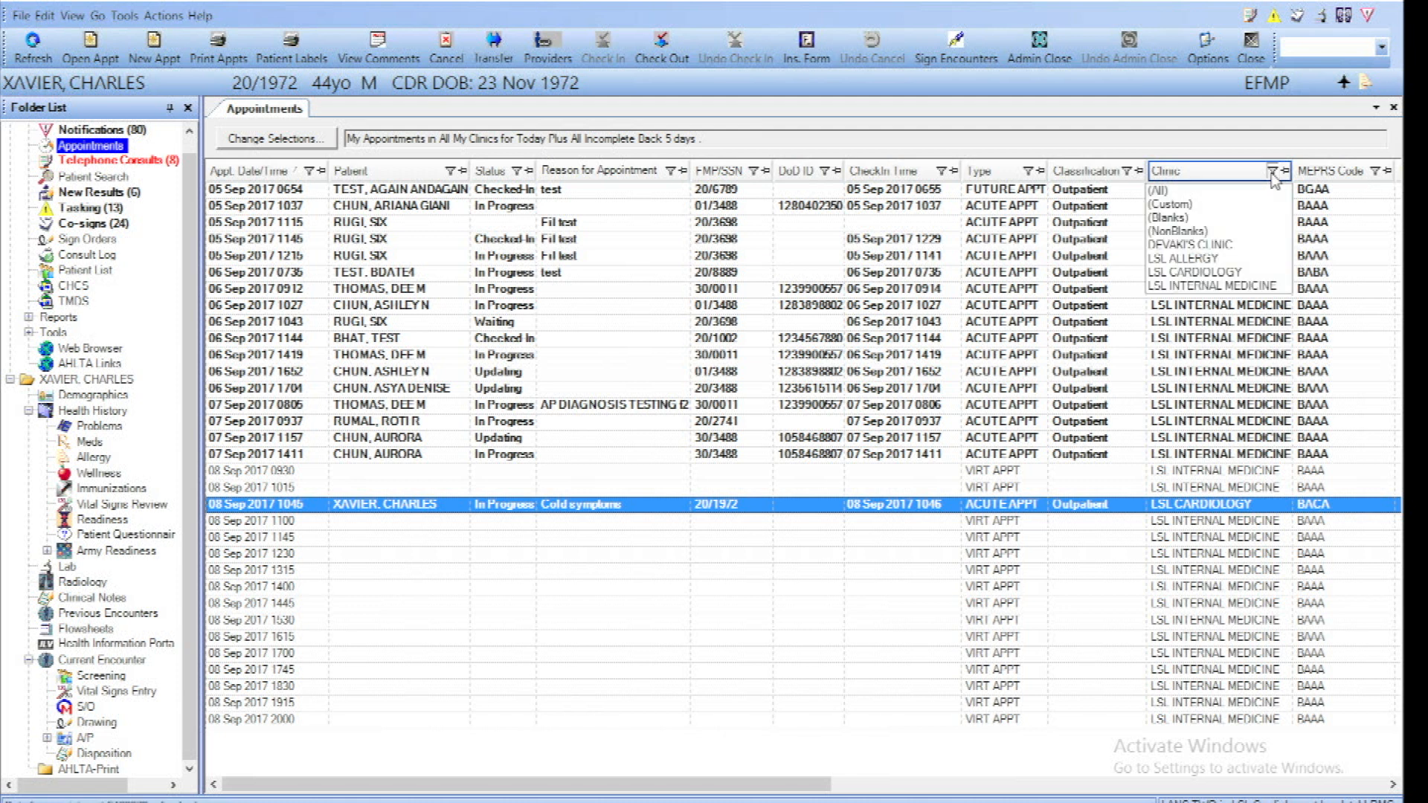
left_click(1273, 175)
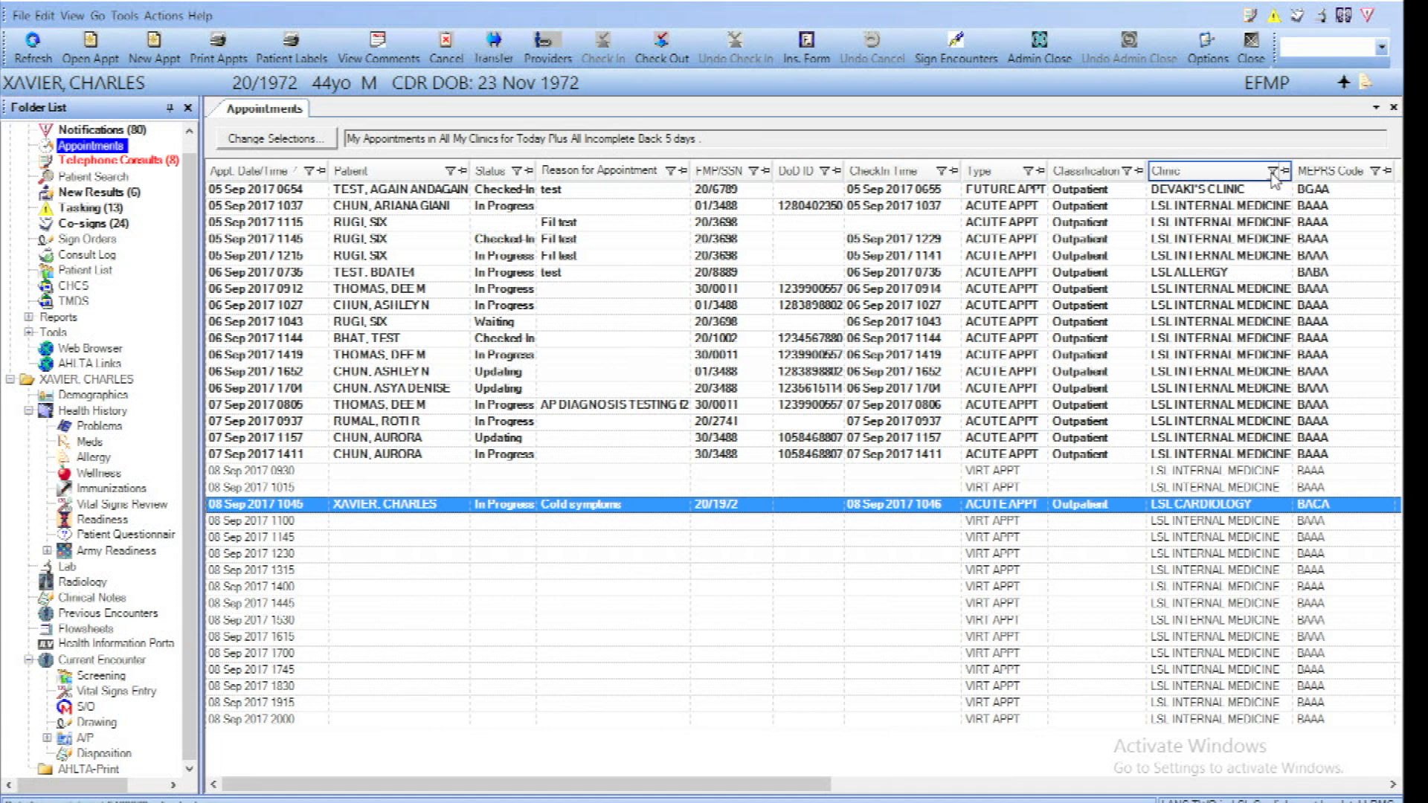
left_click(123, 615)
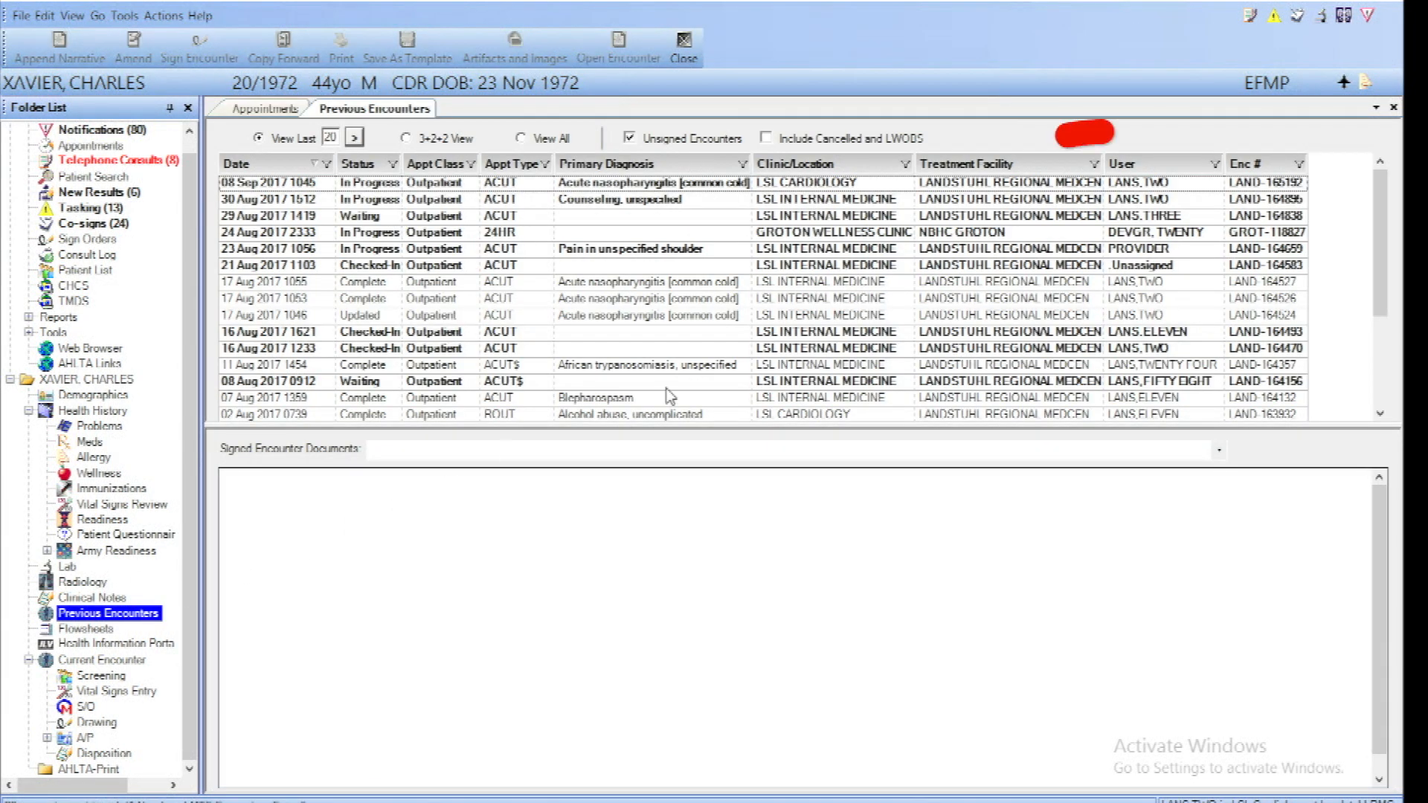
left_click(1215, 164)
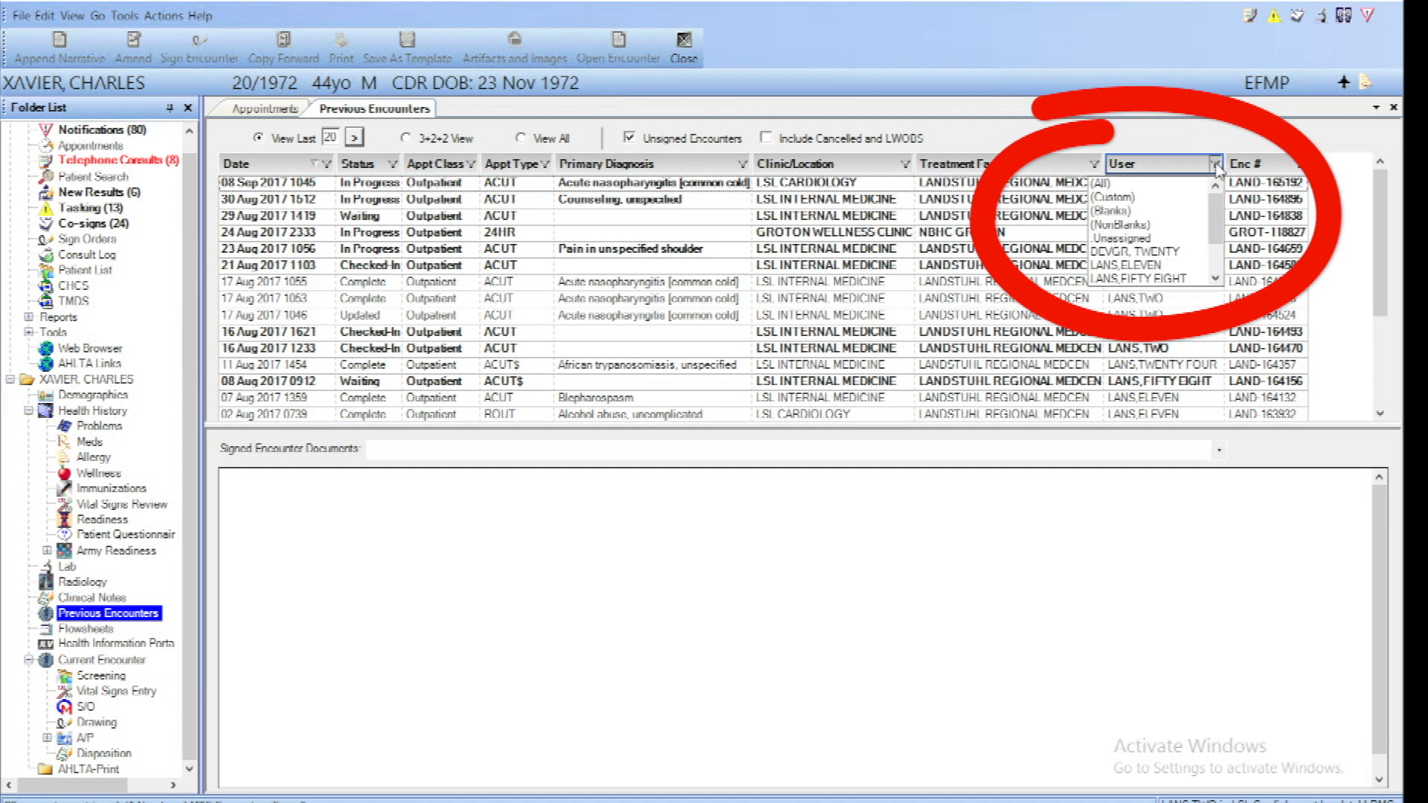
scroll(1214, 216, "down", 2)
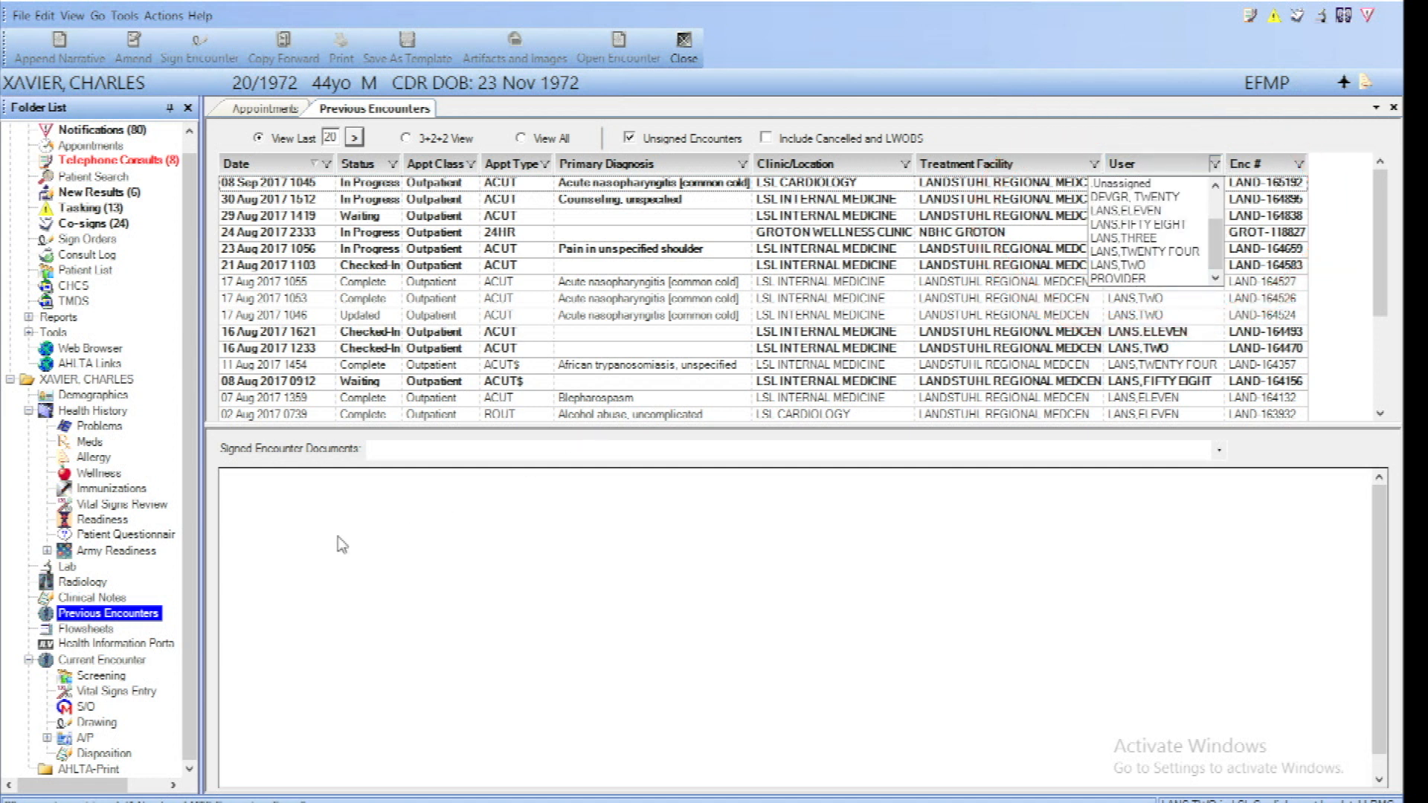
View the patient's lab results list with its filterable columns and close it again
left_click(72, 570)
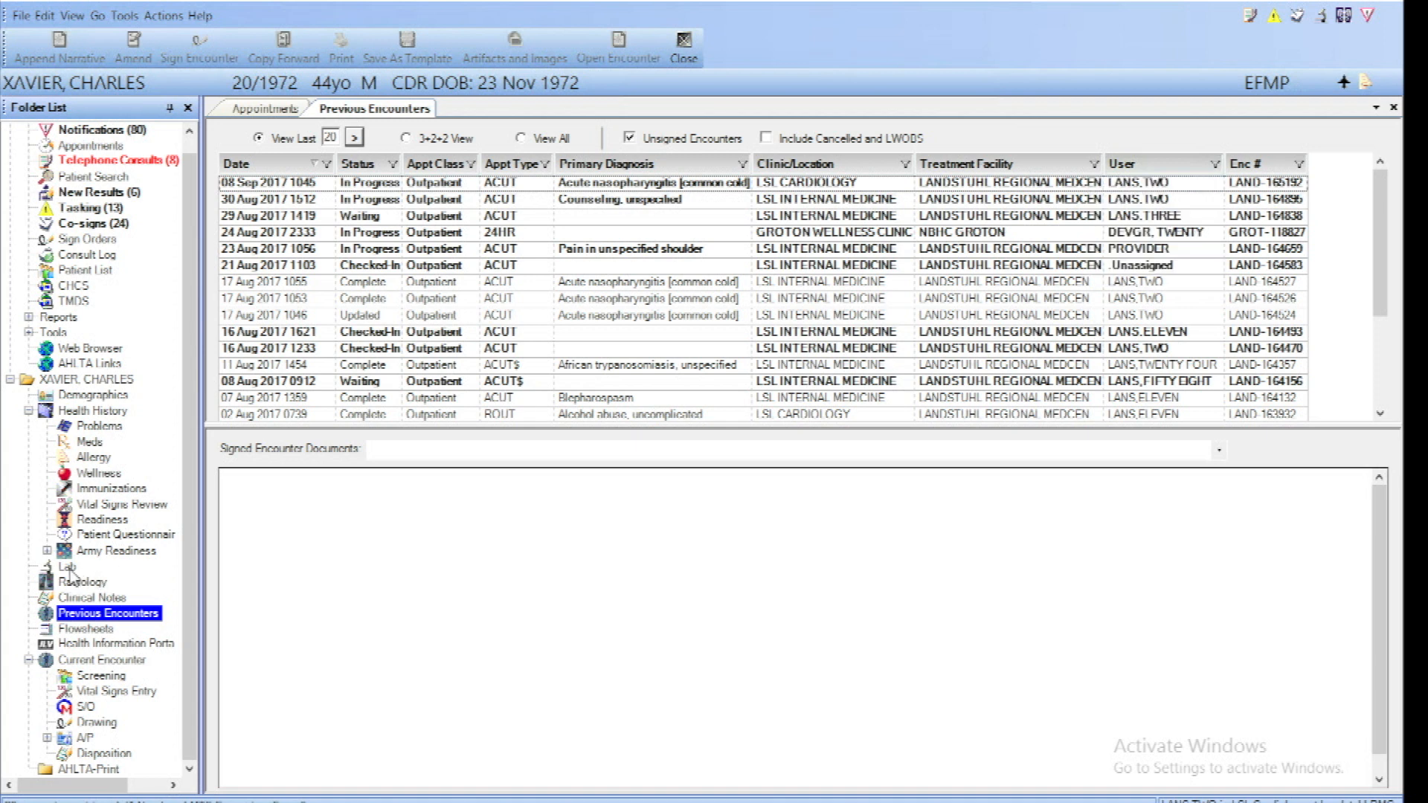
left_click(68, 567)
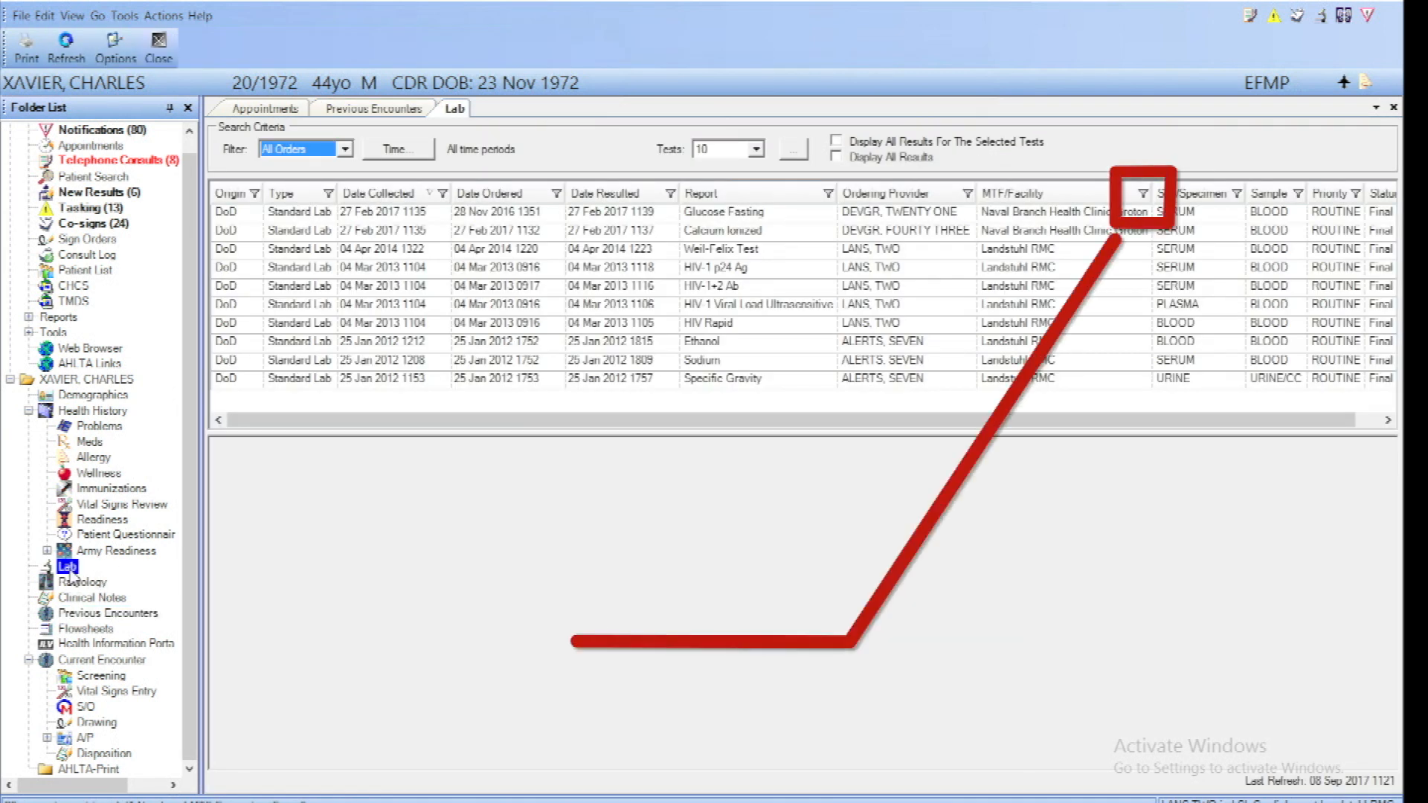
left_click(1393, 107)
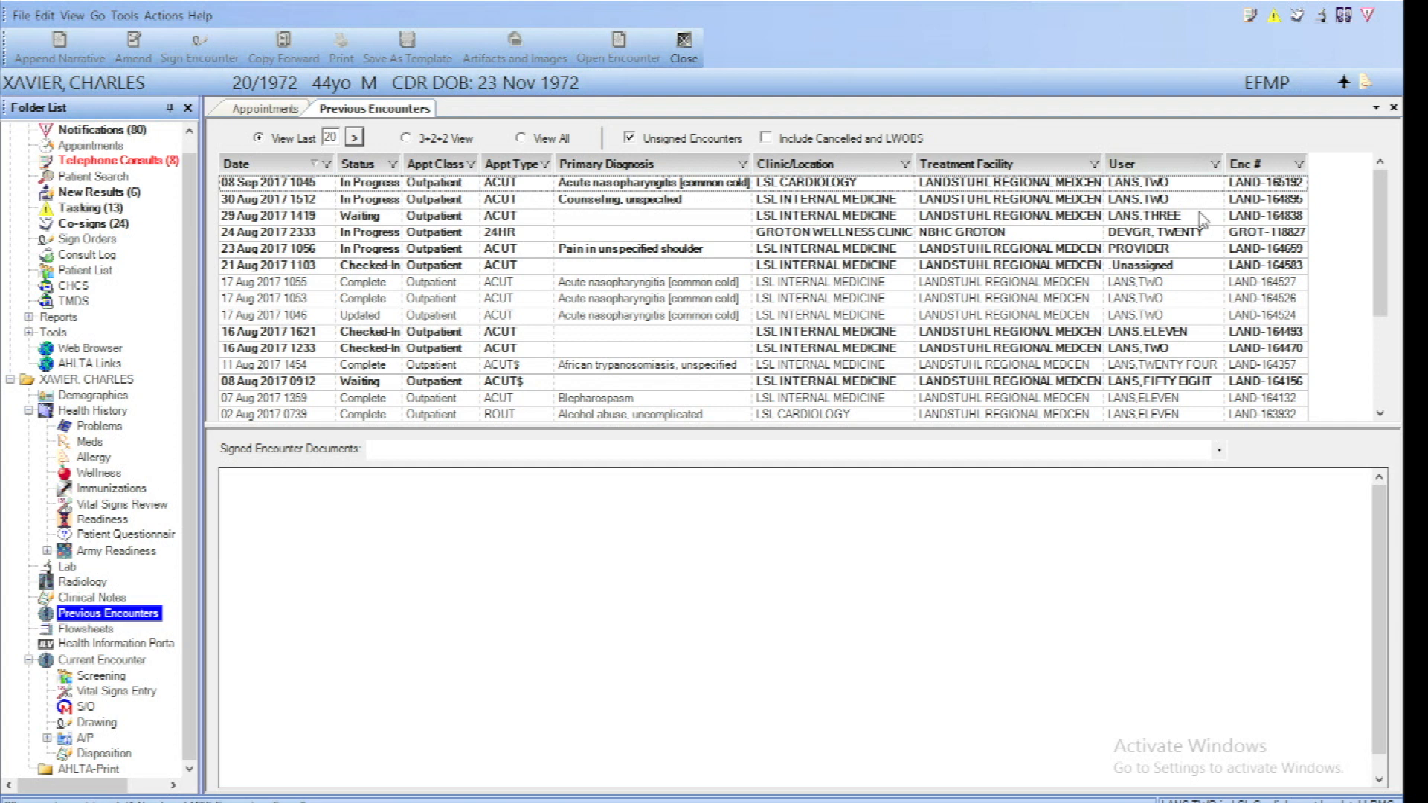
Review the unsigned 24 Aug 2017 and 08 Sep 2017 encounters and the Treatment Facility filter choices, and close Previous Encounters
left_click(962, 232)
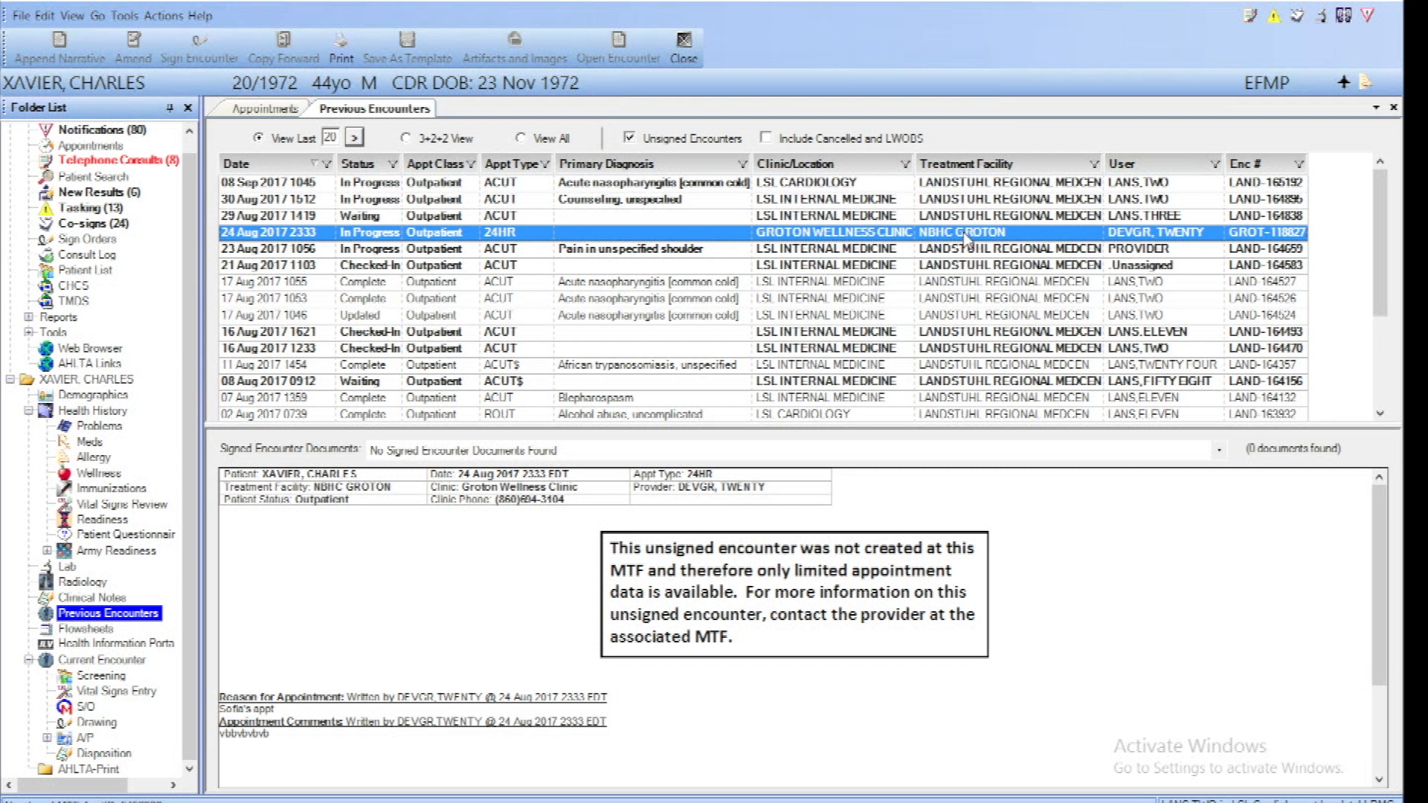
left_click(706, 183)
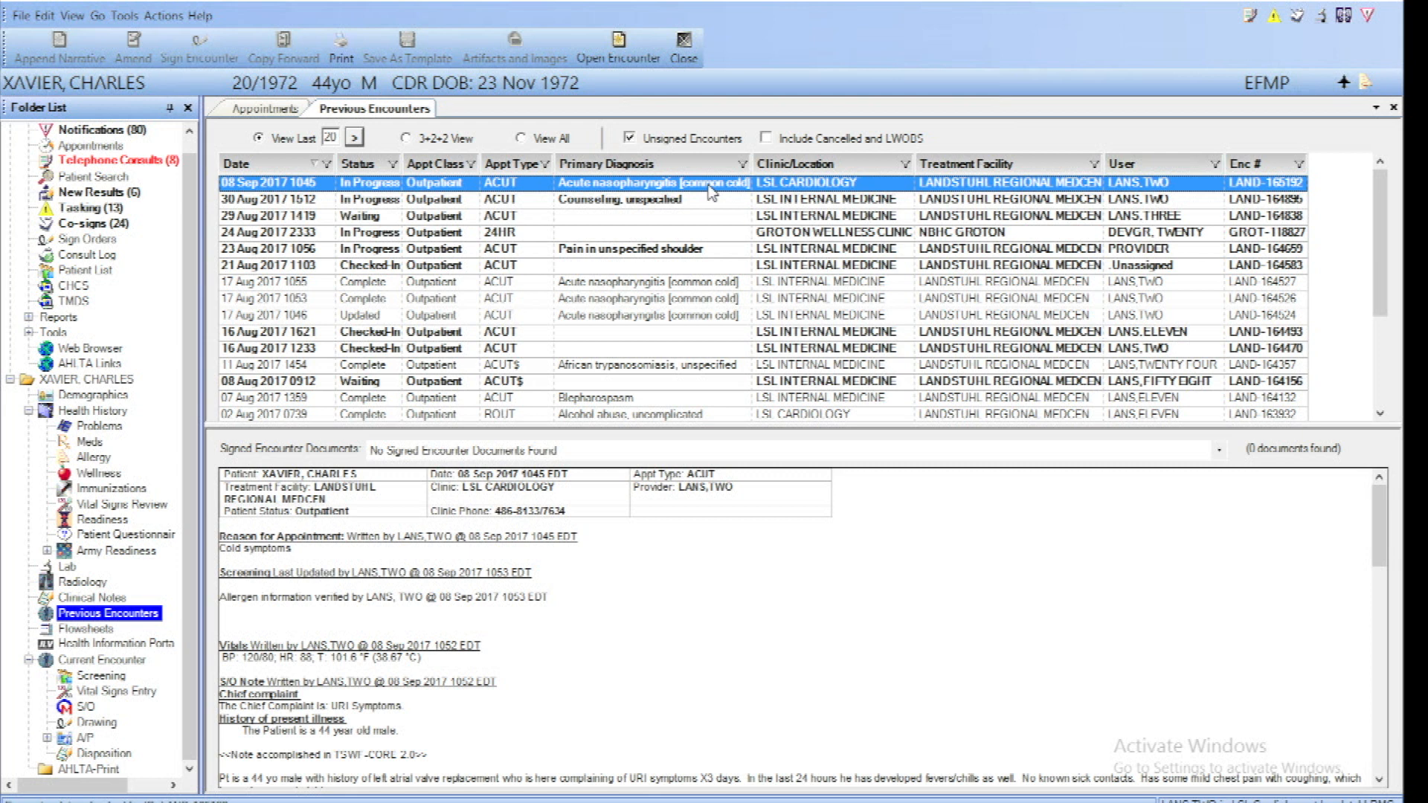
left_click(1093, 164)
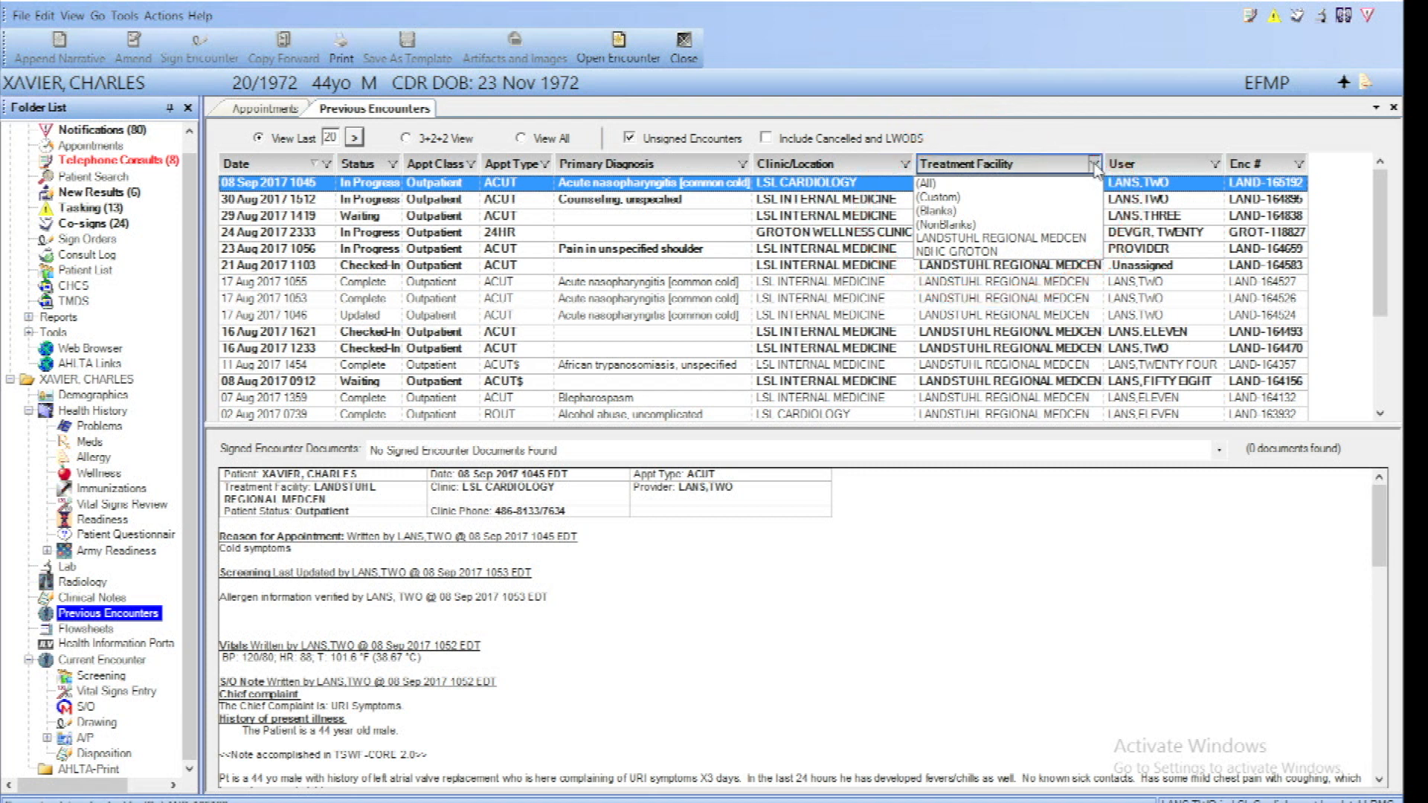
left_click(1396, 110)
left_click(1394, 109)
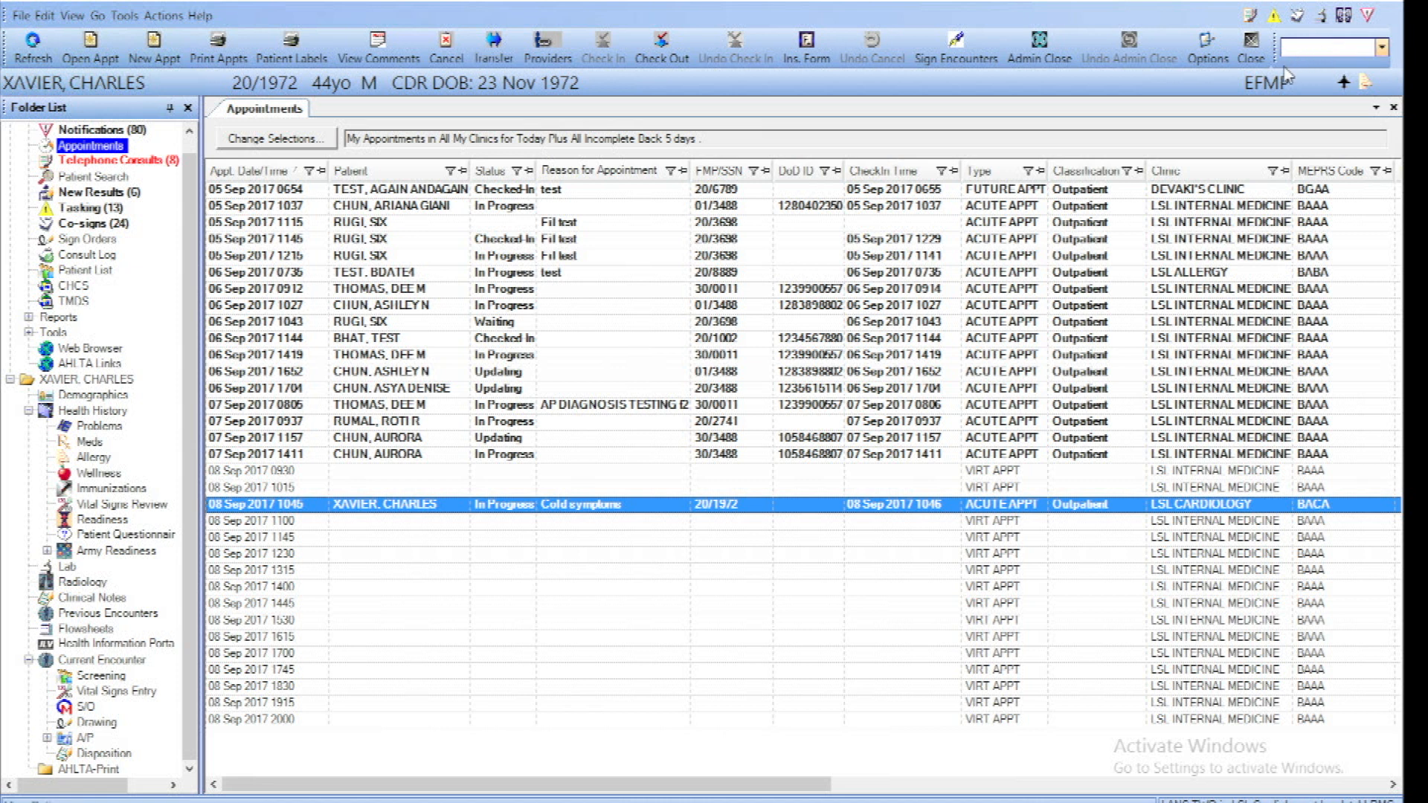
Open the patient's special flags from Demographics and accept the flag selection with Exceptional Family Member Program (EFMP) checked
mouse_move(1268, 88)
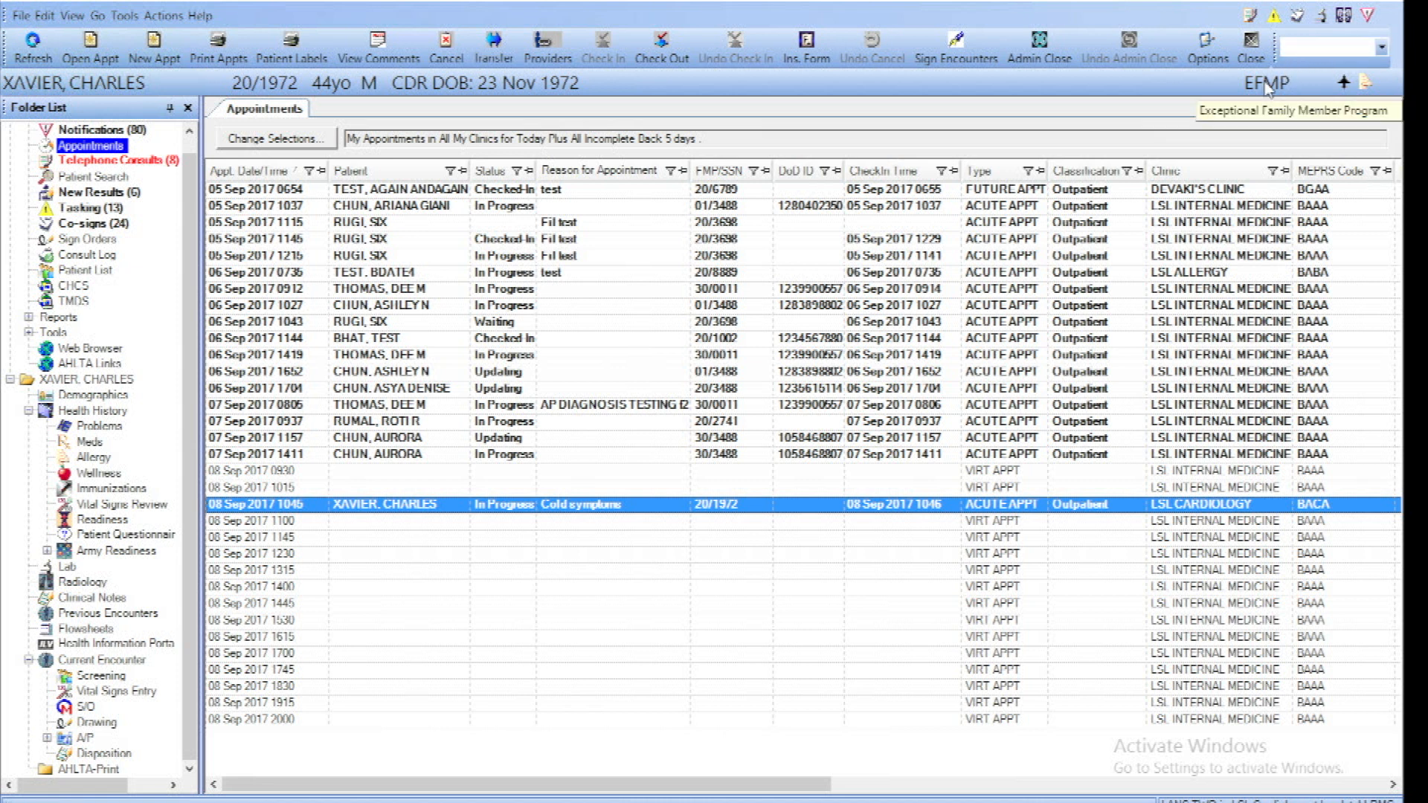
left_click(91, 396)
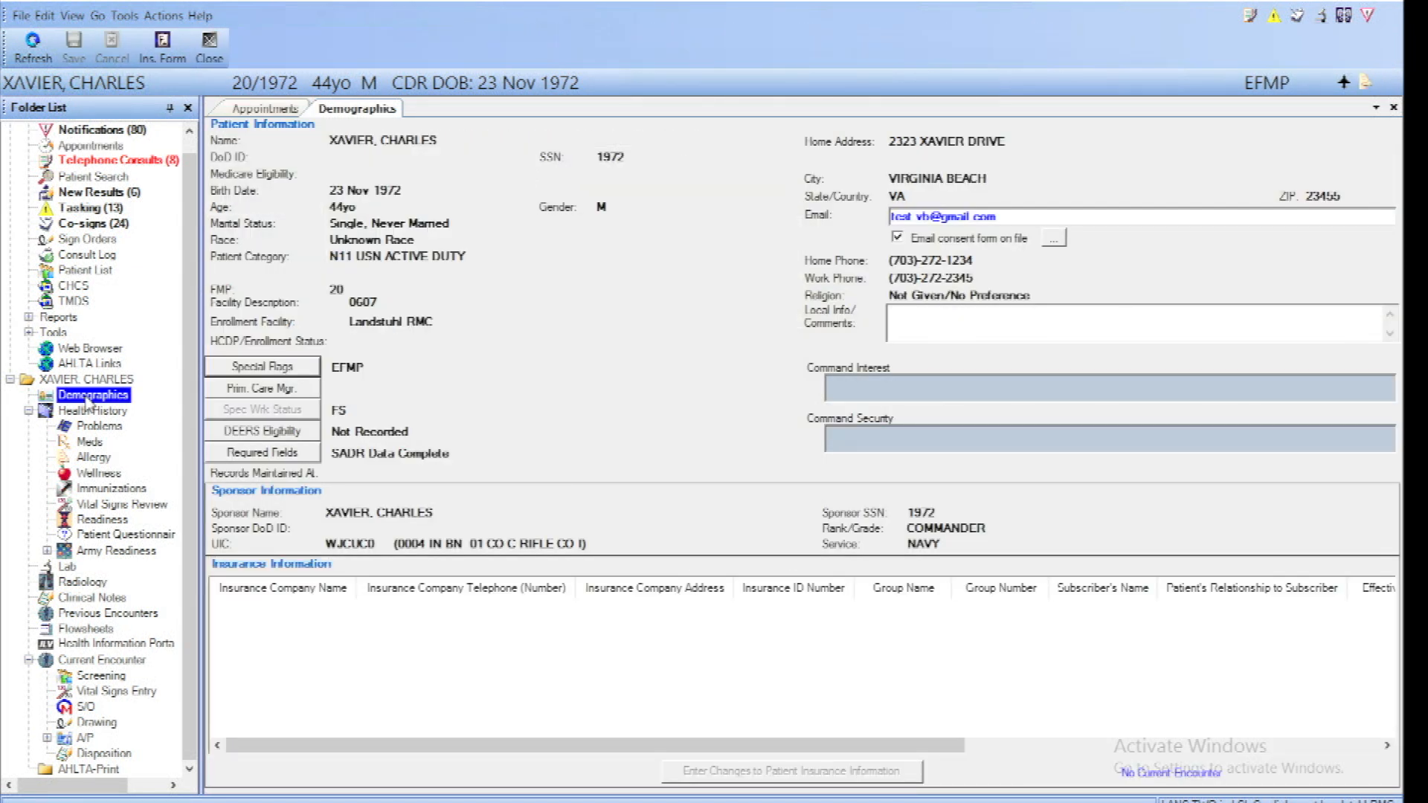
left_click(237, 370)
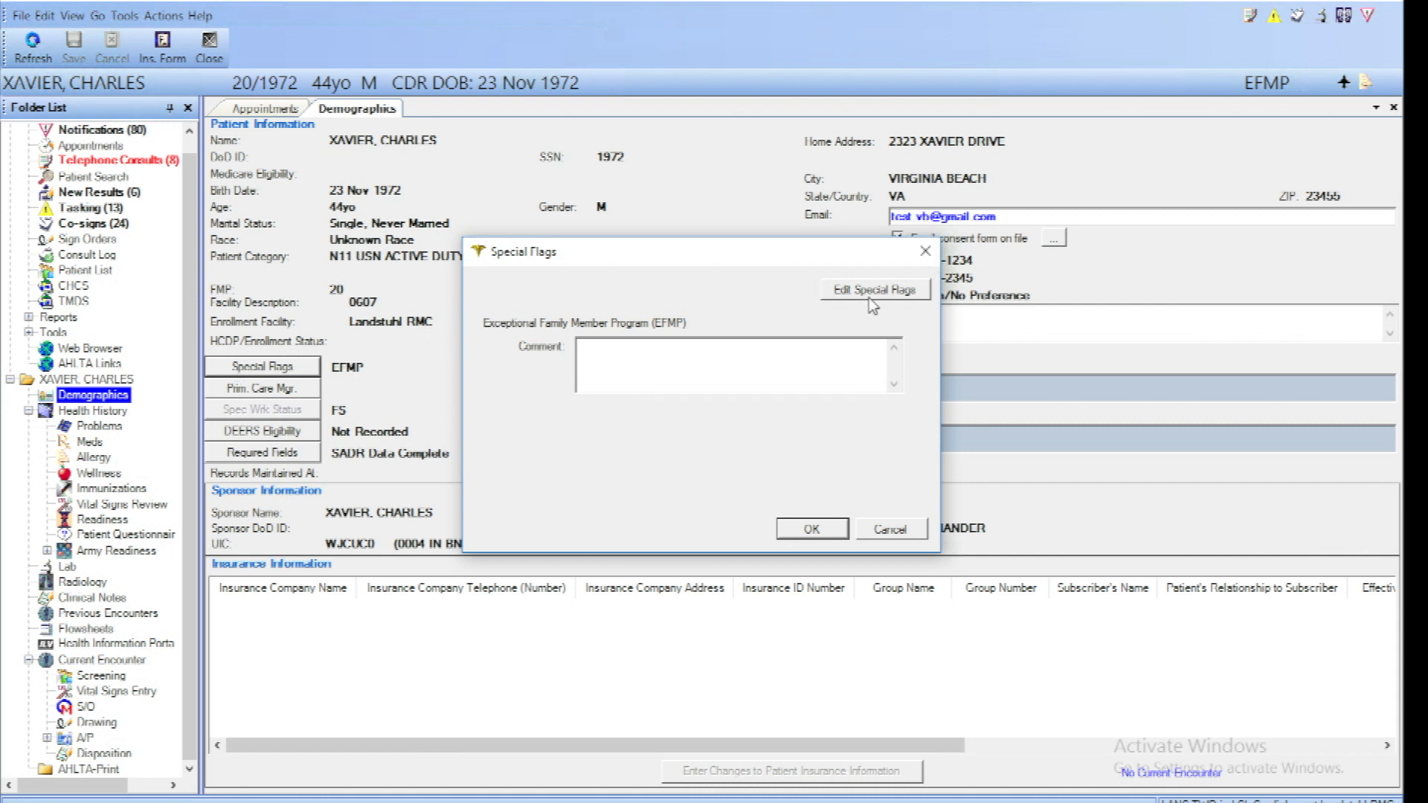
left_click(868, 298)
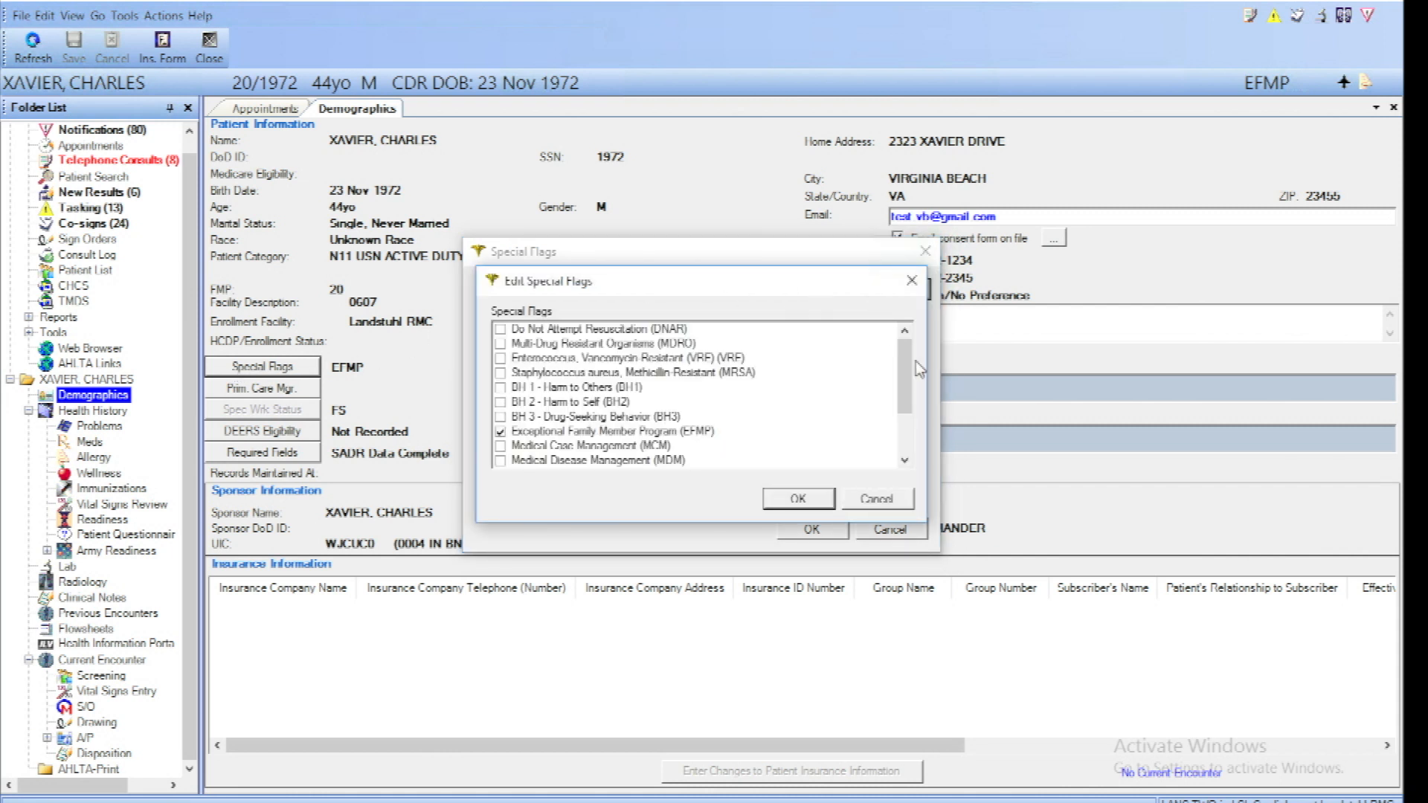
mouse_move(907, 362)
left_mouse_down()
mouse_move(909, 435)
mouse_move(906, 349)
left_mouse_up()
left_click(805, 503)
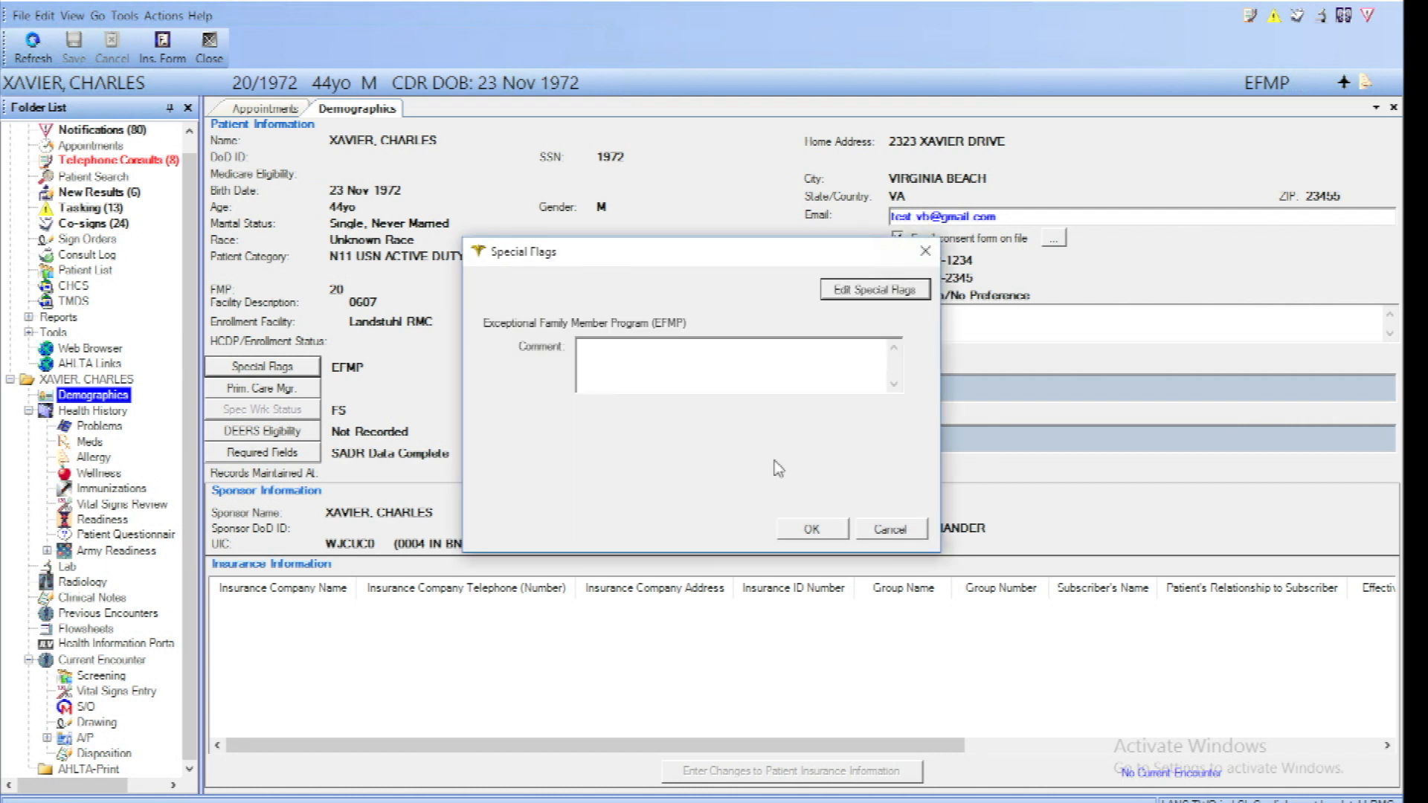
Add the comment "Daughter has leukemia" to the Exceptional Family Member Program flag and save it
left_click(754, 368)
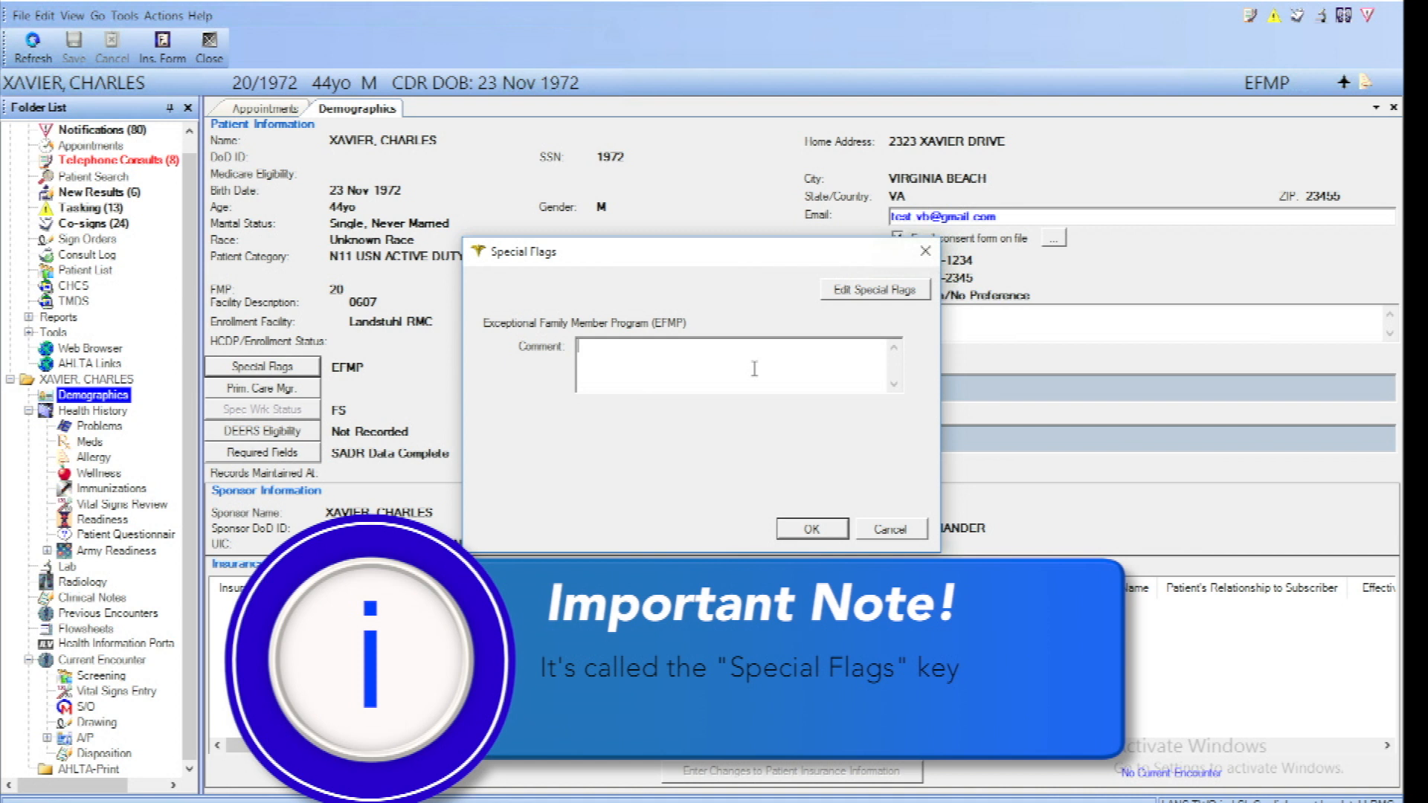
type("Da")
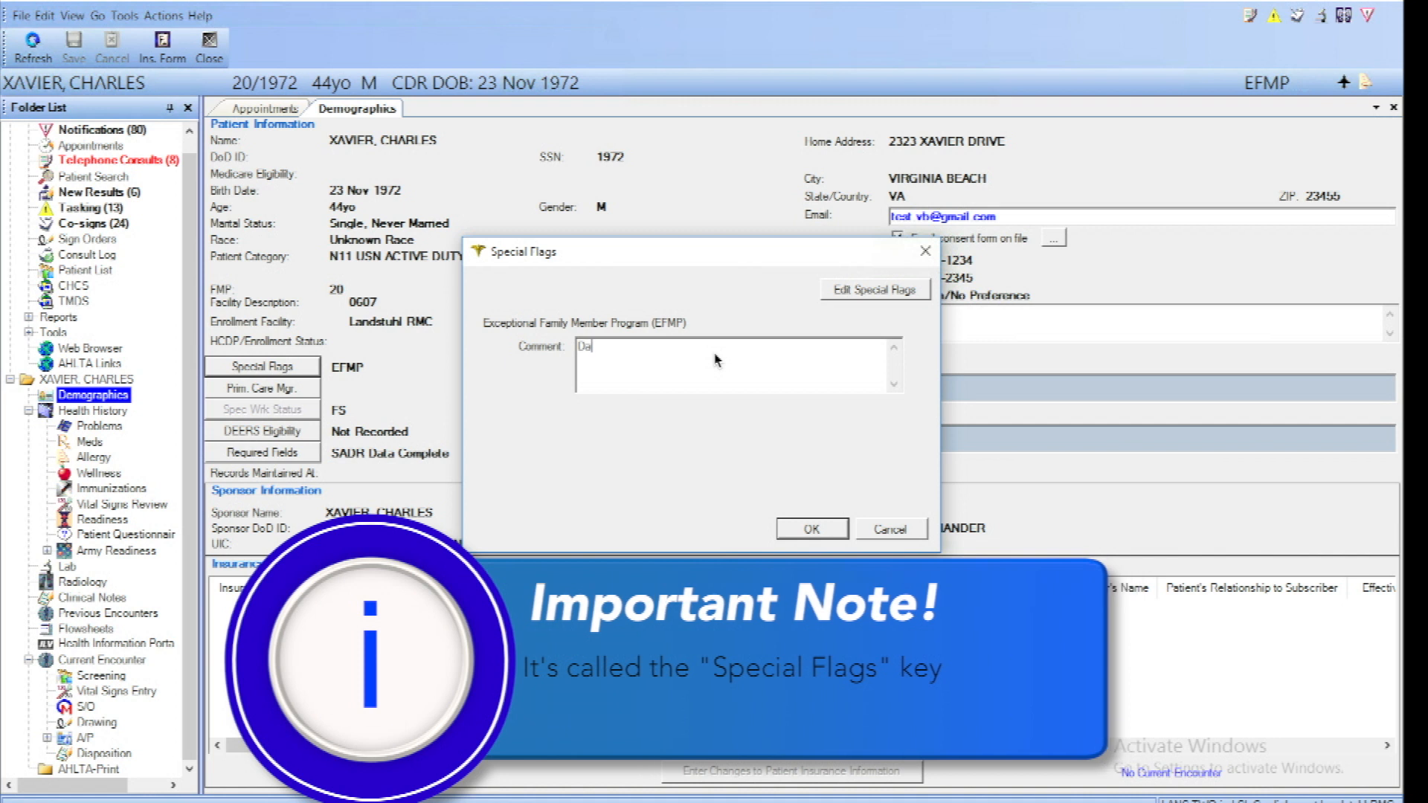
type("ughter has leukemia")
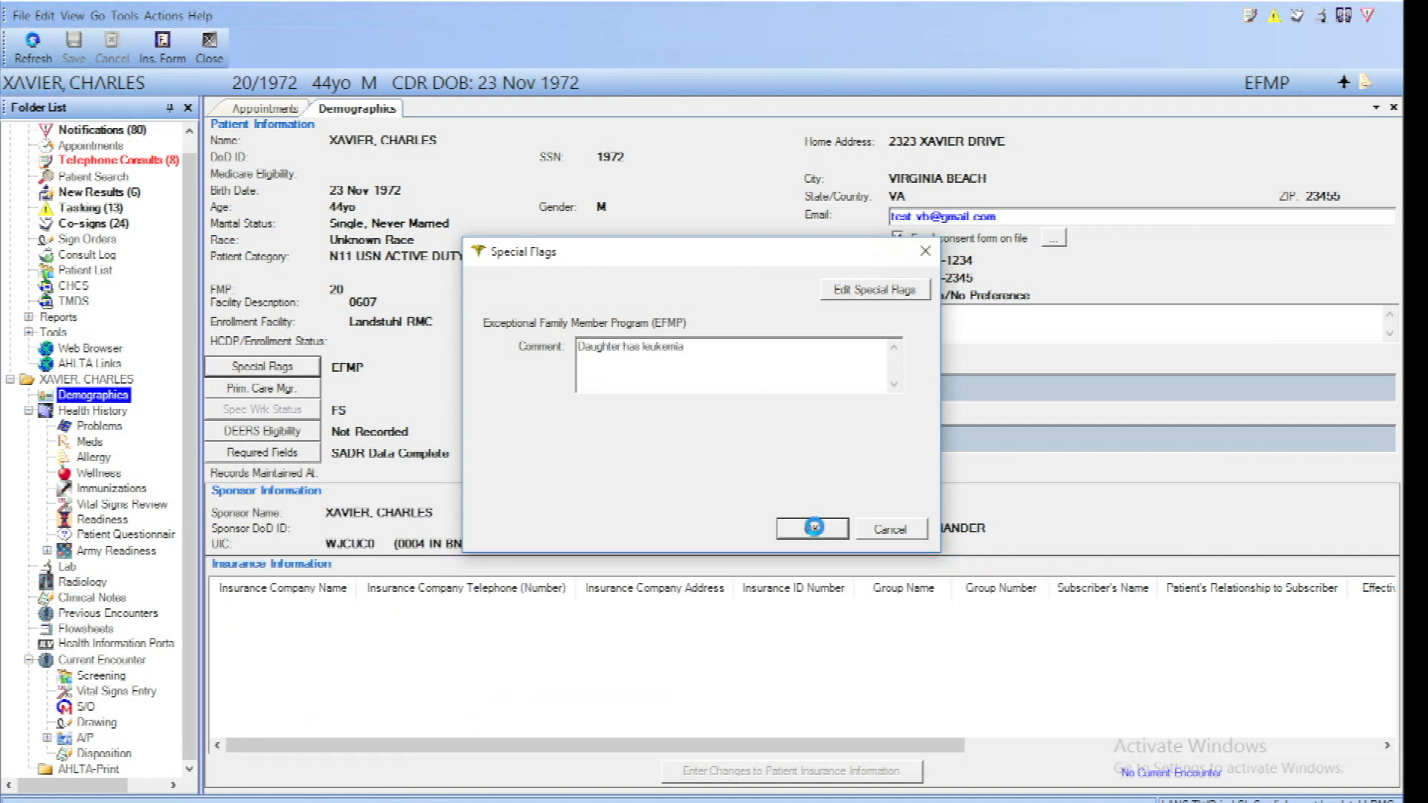
left_click(816, 529)
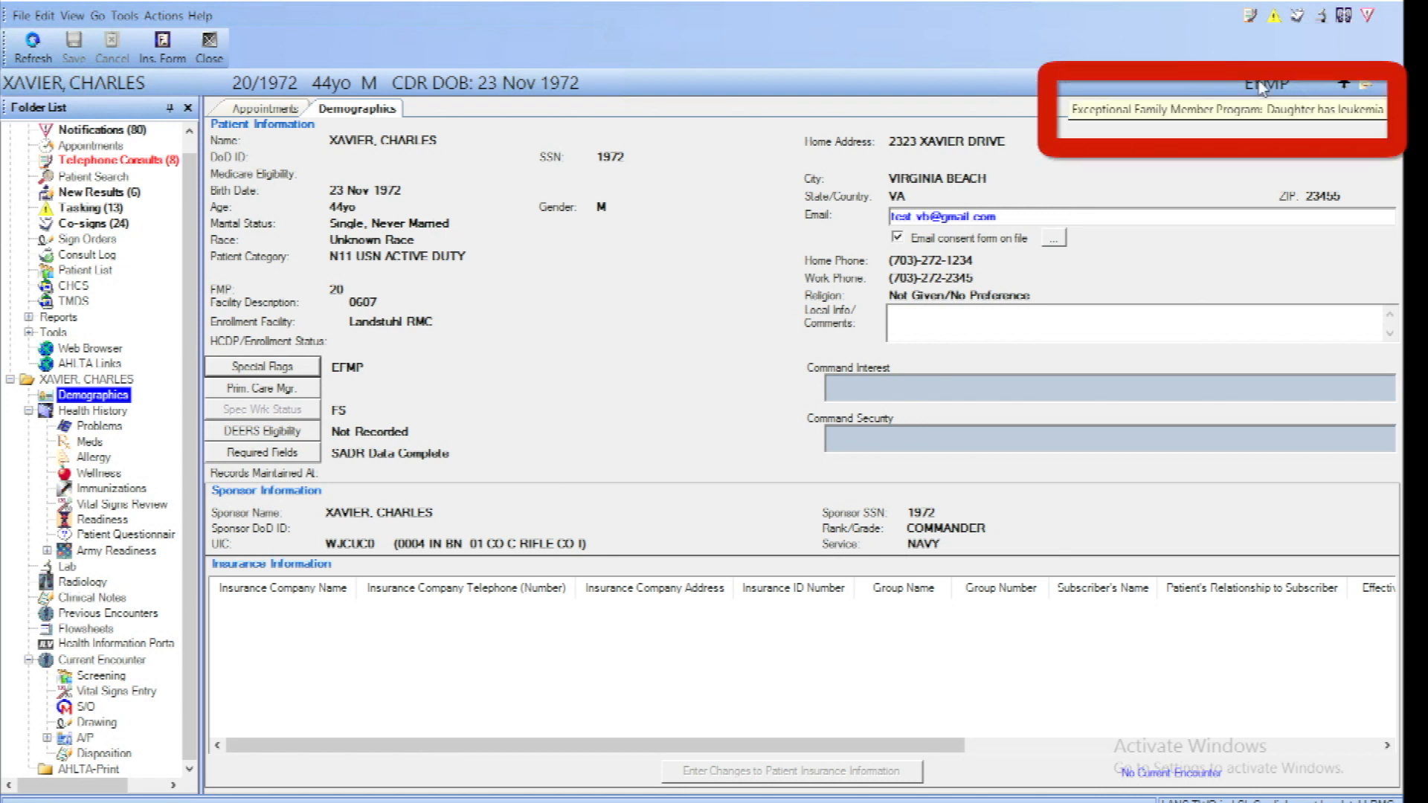
Close Demographics, open the A/P of the 08 Sep 2017 1045 encounter, and expand the details of a new lab order
left_click(1393, 108)
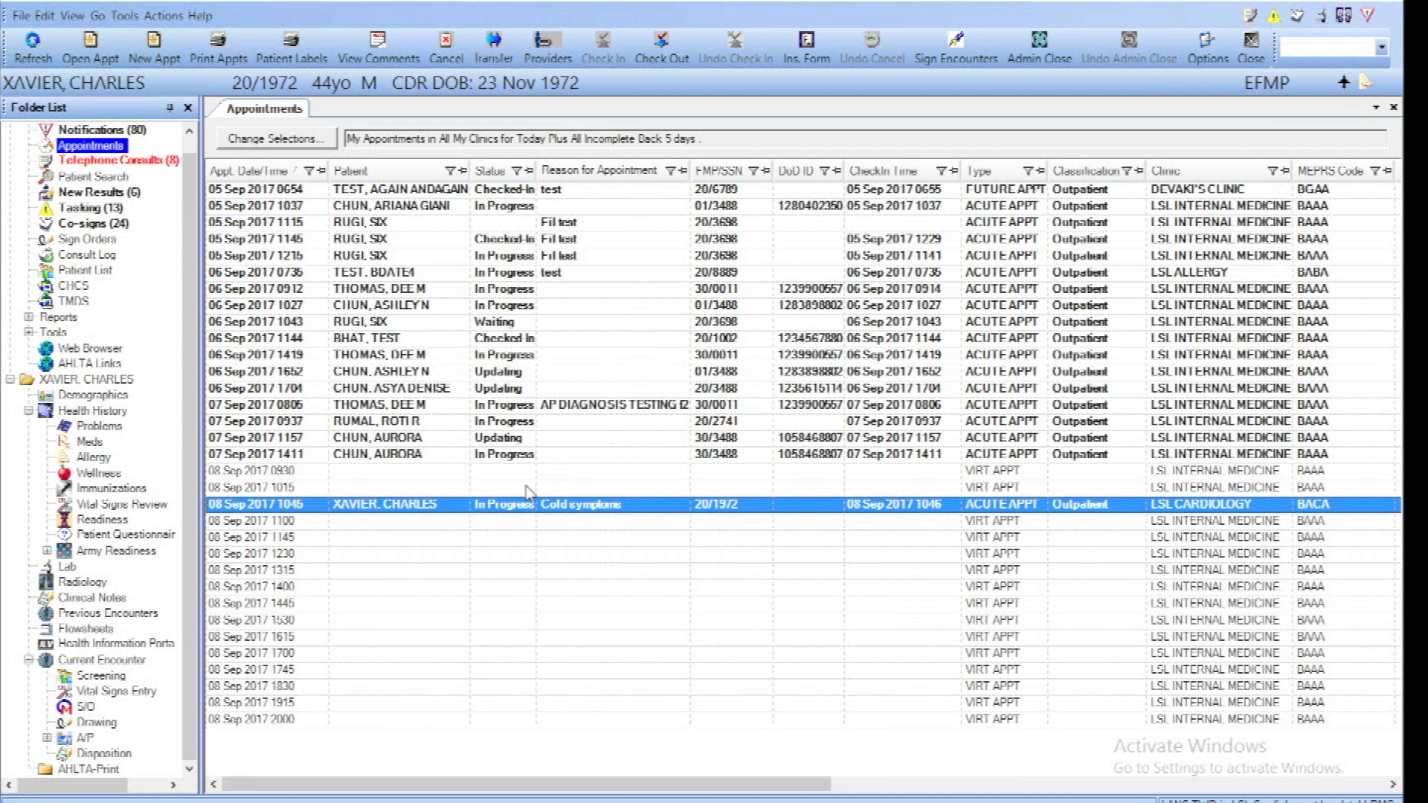
double_click(512, 517)
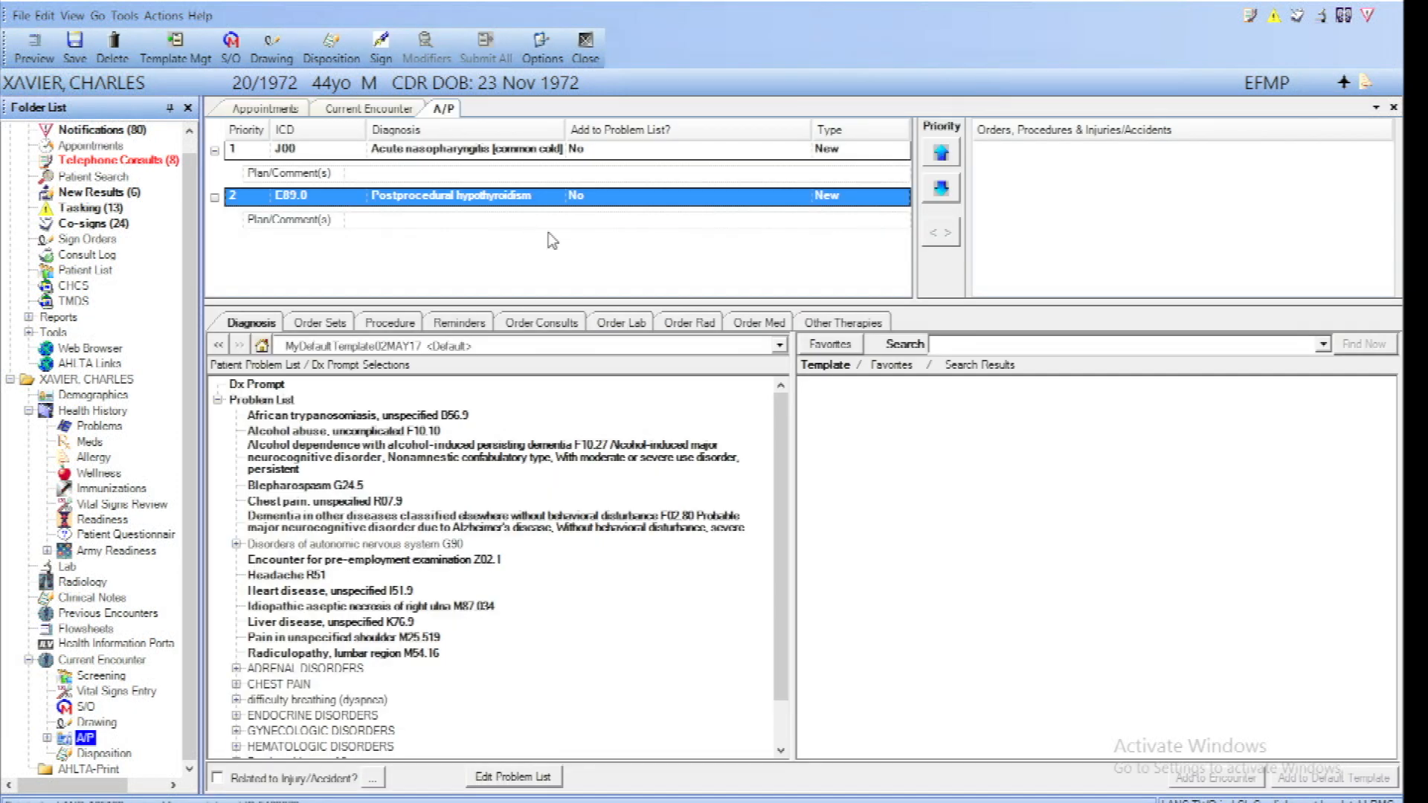
left_click(631, 325)
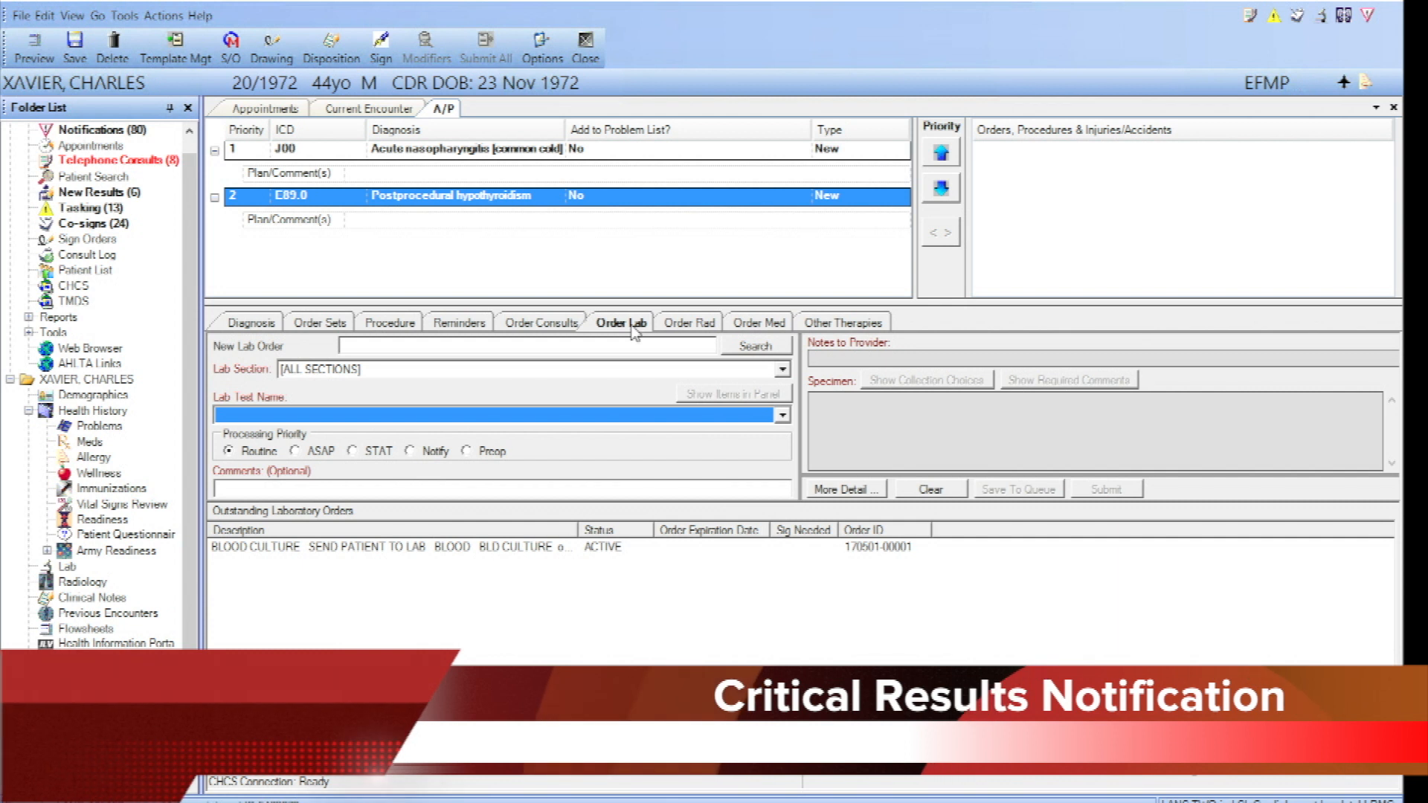
left_click(472, 348)
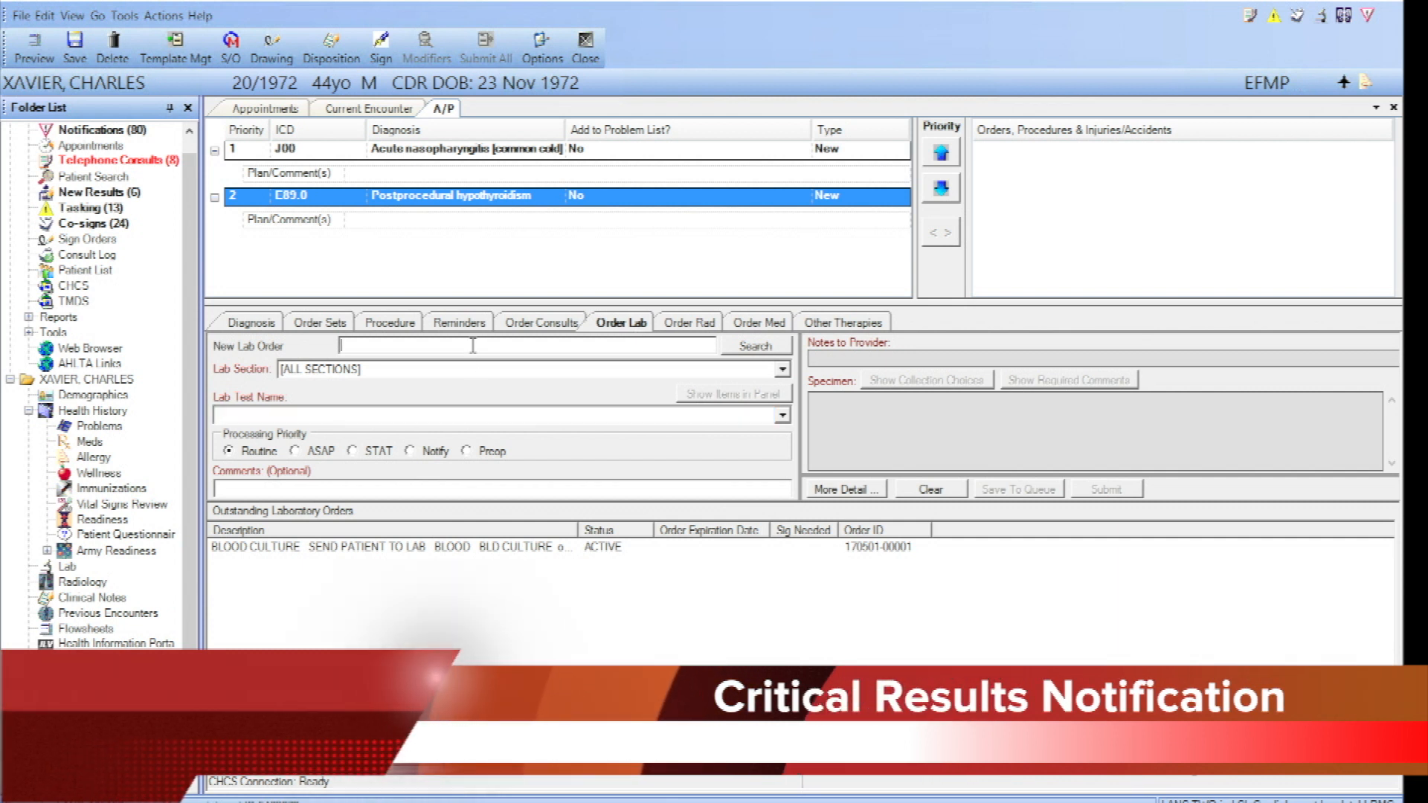
left_click(846, 489)
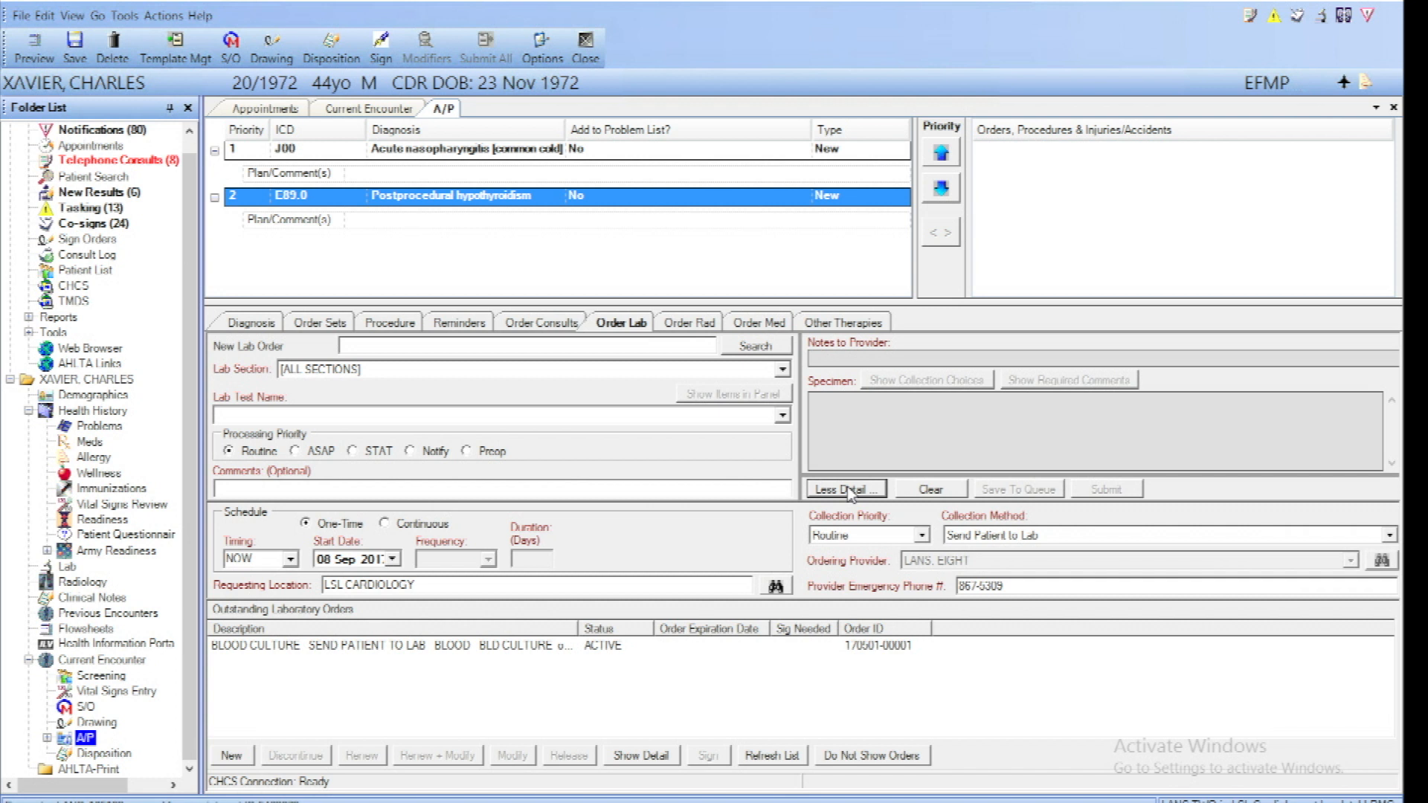
Begin a consult order's reason for request with "We used to not be able to enter line breaks" and a blank line
left_click(553, 326)
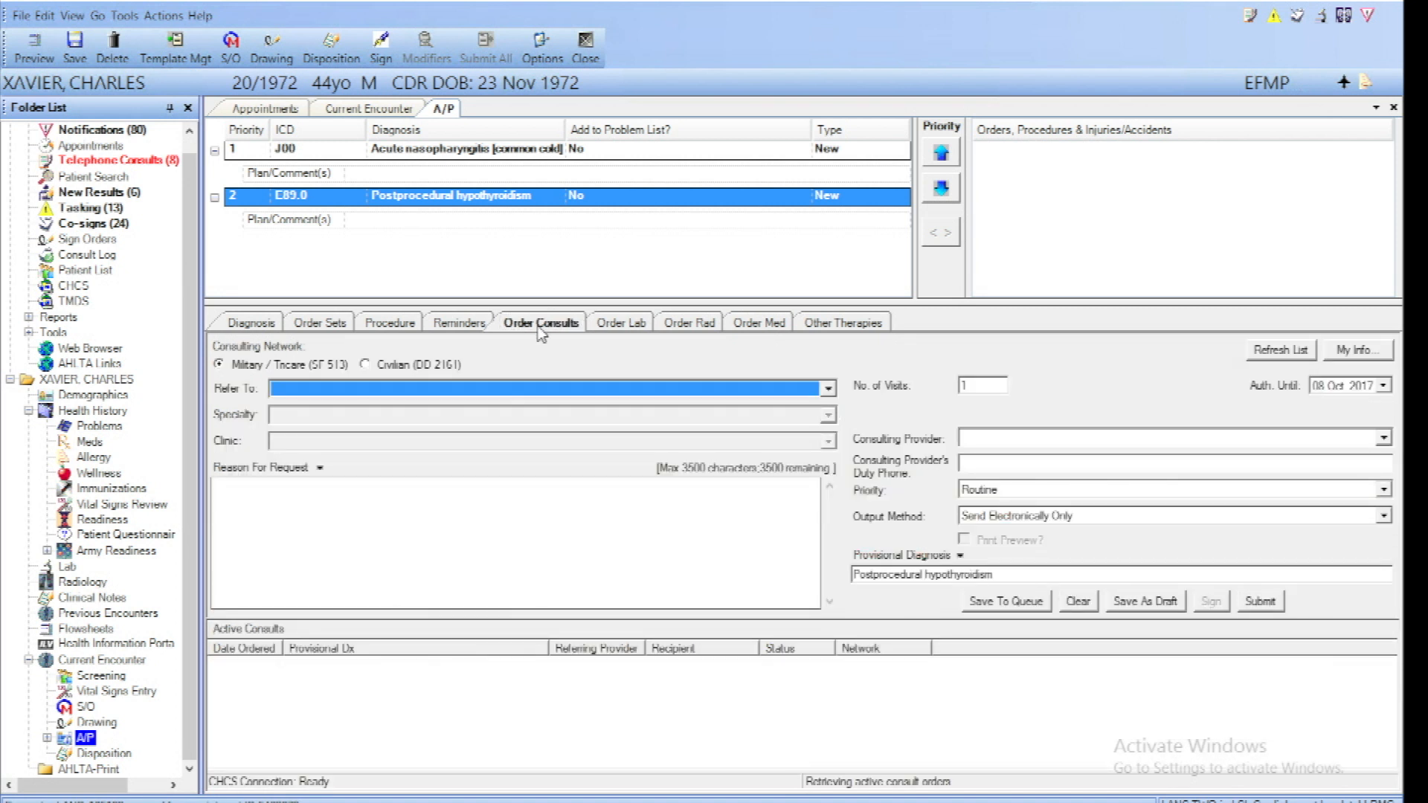
left_click(320, 529)
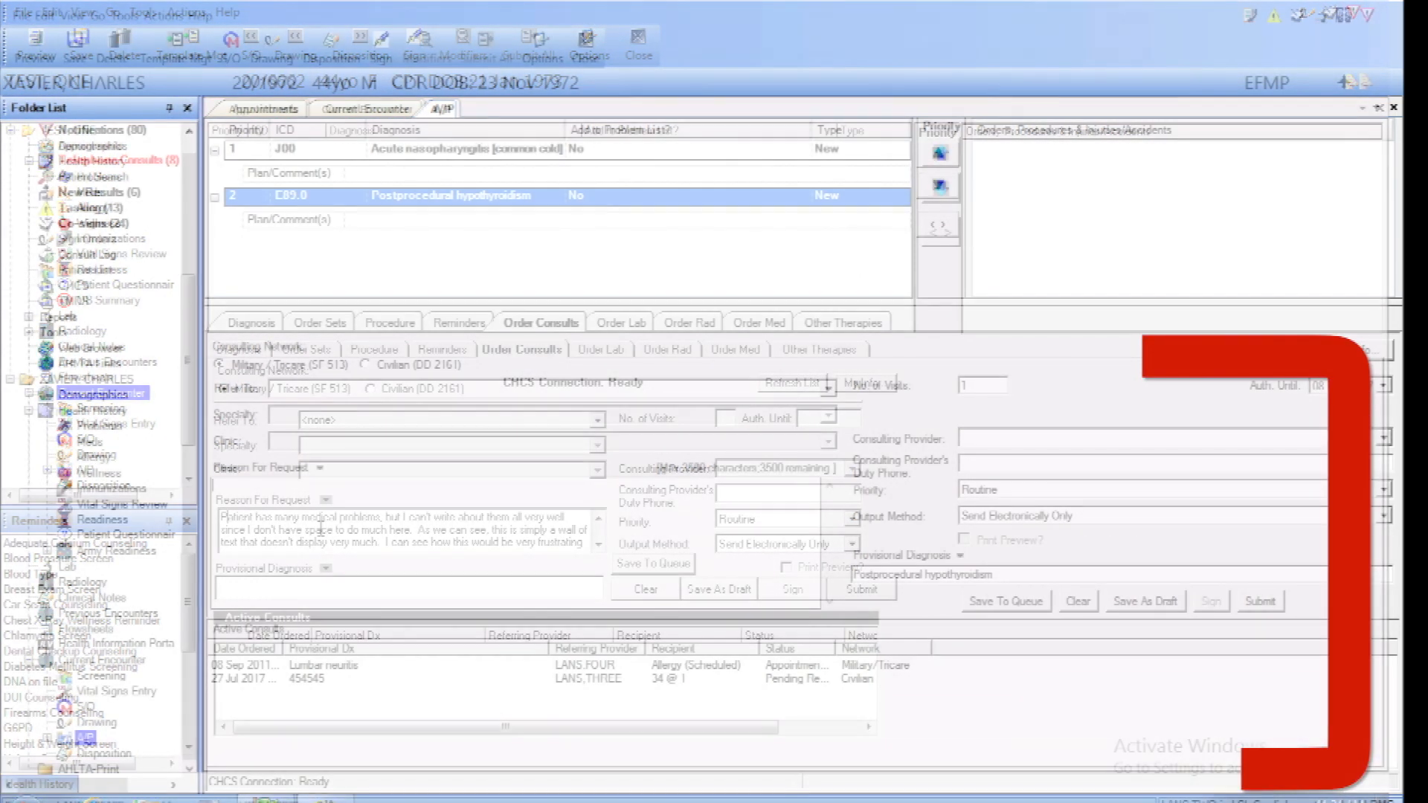
type("We used t")
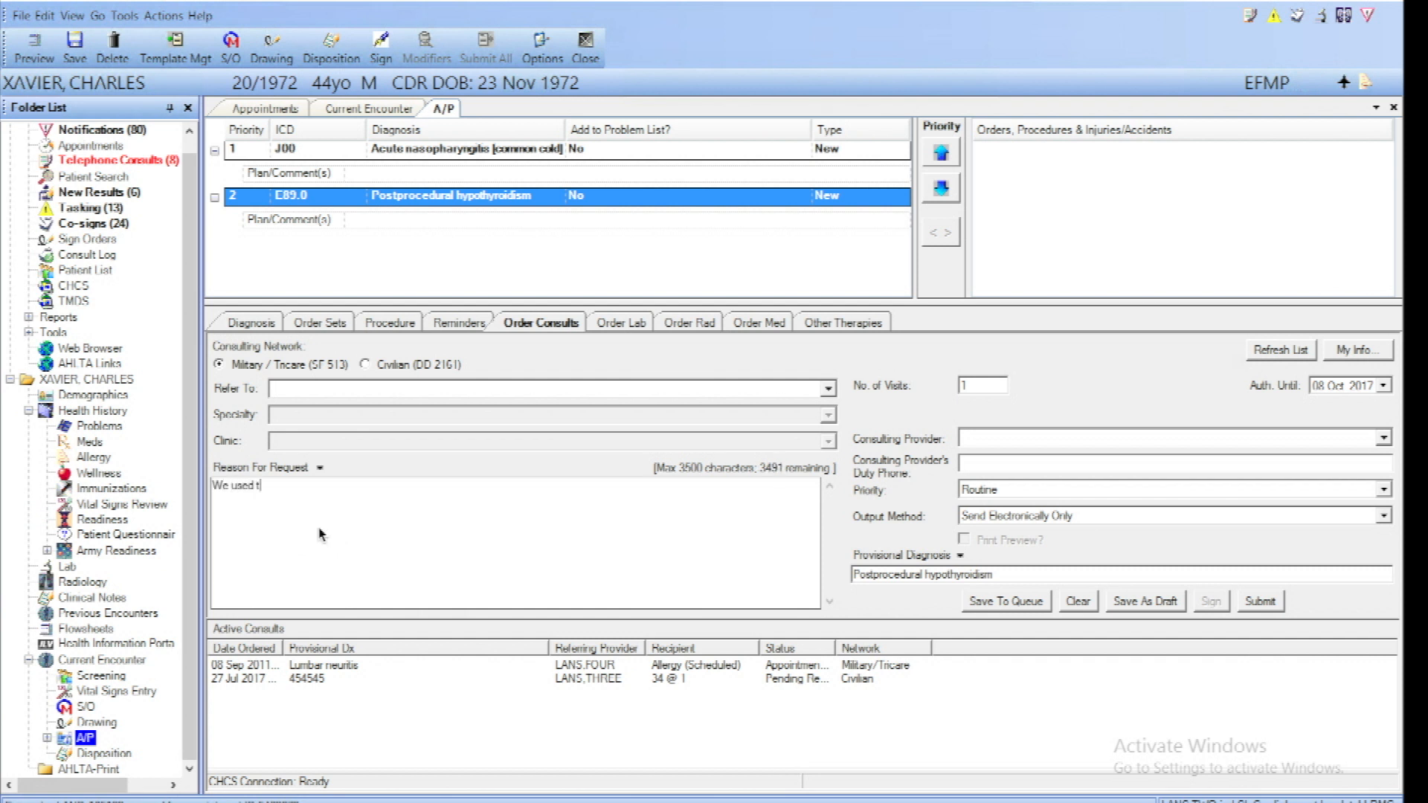
type("o not be able to enter line breaks")
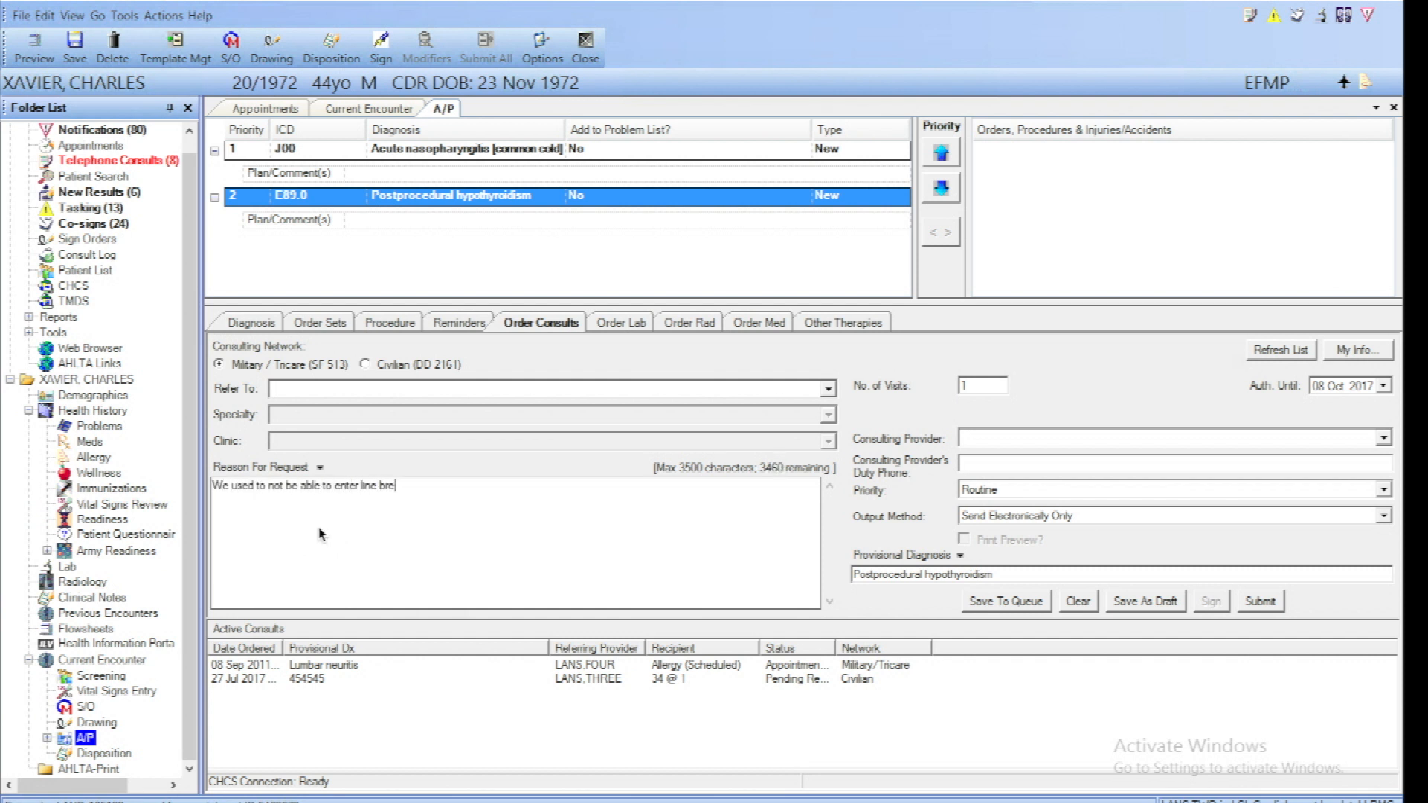
key("Return")
key("Return")
Add separate paragraphs "Now we can. This will lead to much more readable notes." and "Wouldn't it be nice if everything worked this way?"
type("Now we can.  This will lea")
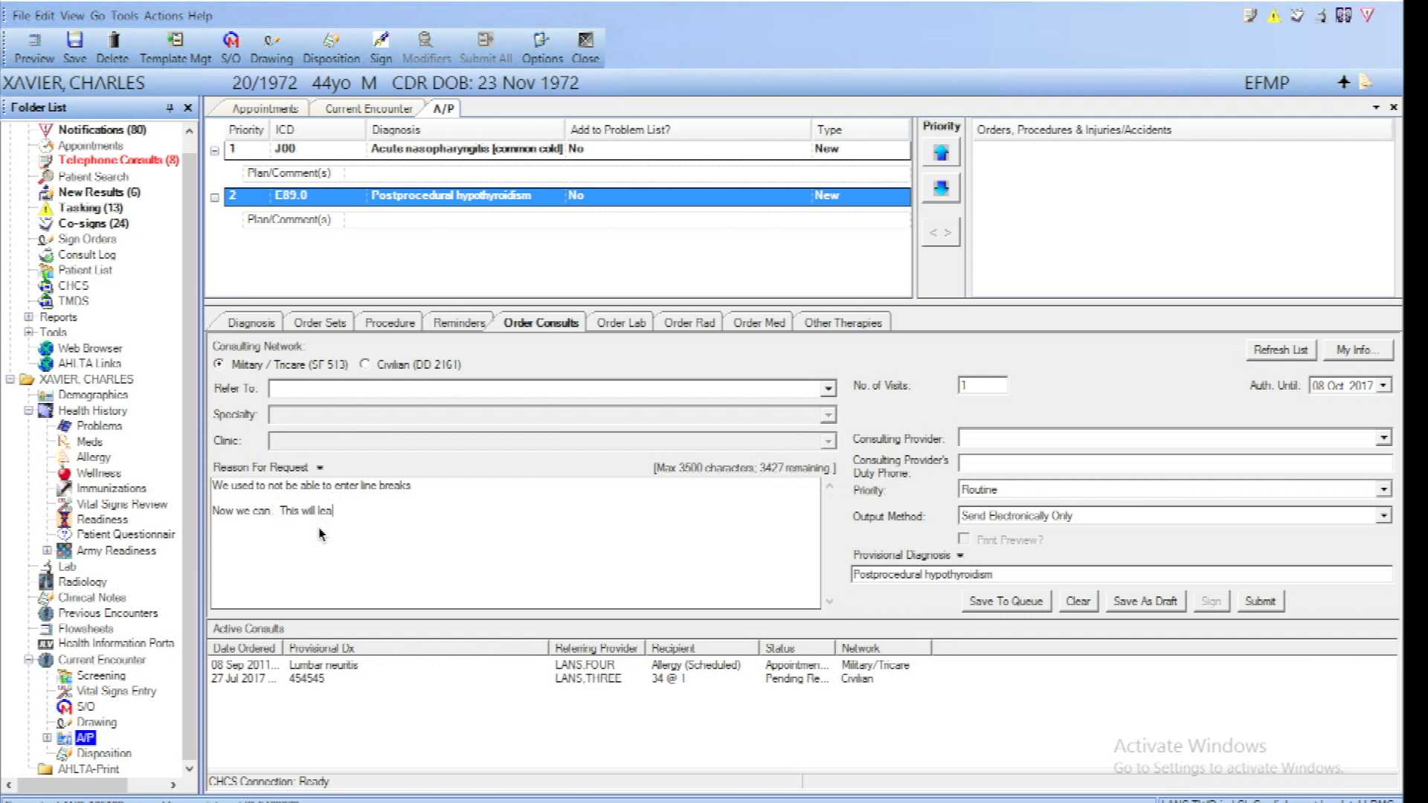
type("d to much more readable notes.")
key("Return")
key("Return")
type("Wouldn't it be nice")
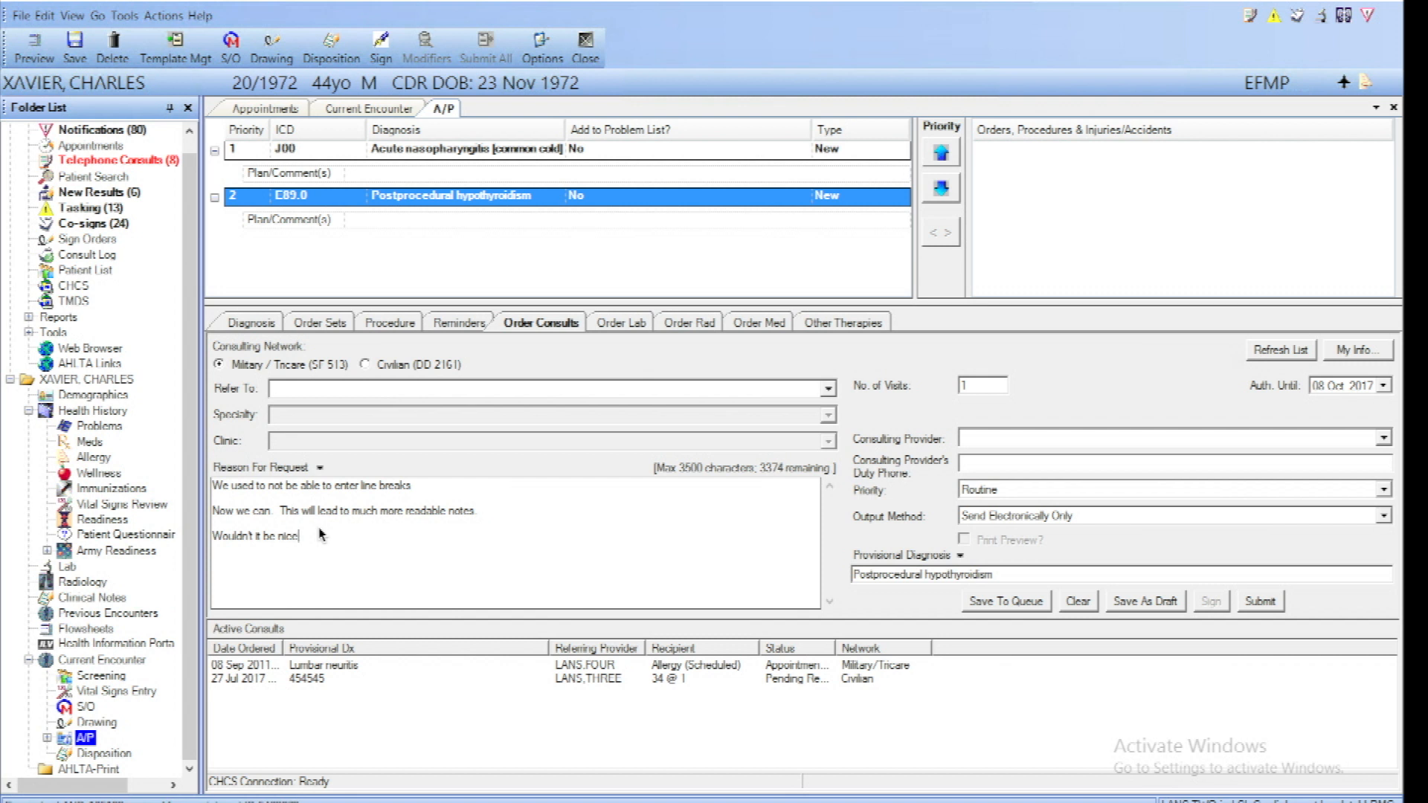
type(" if everything worked this way?")
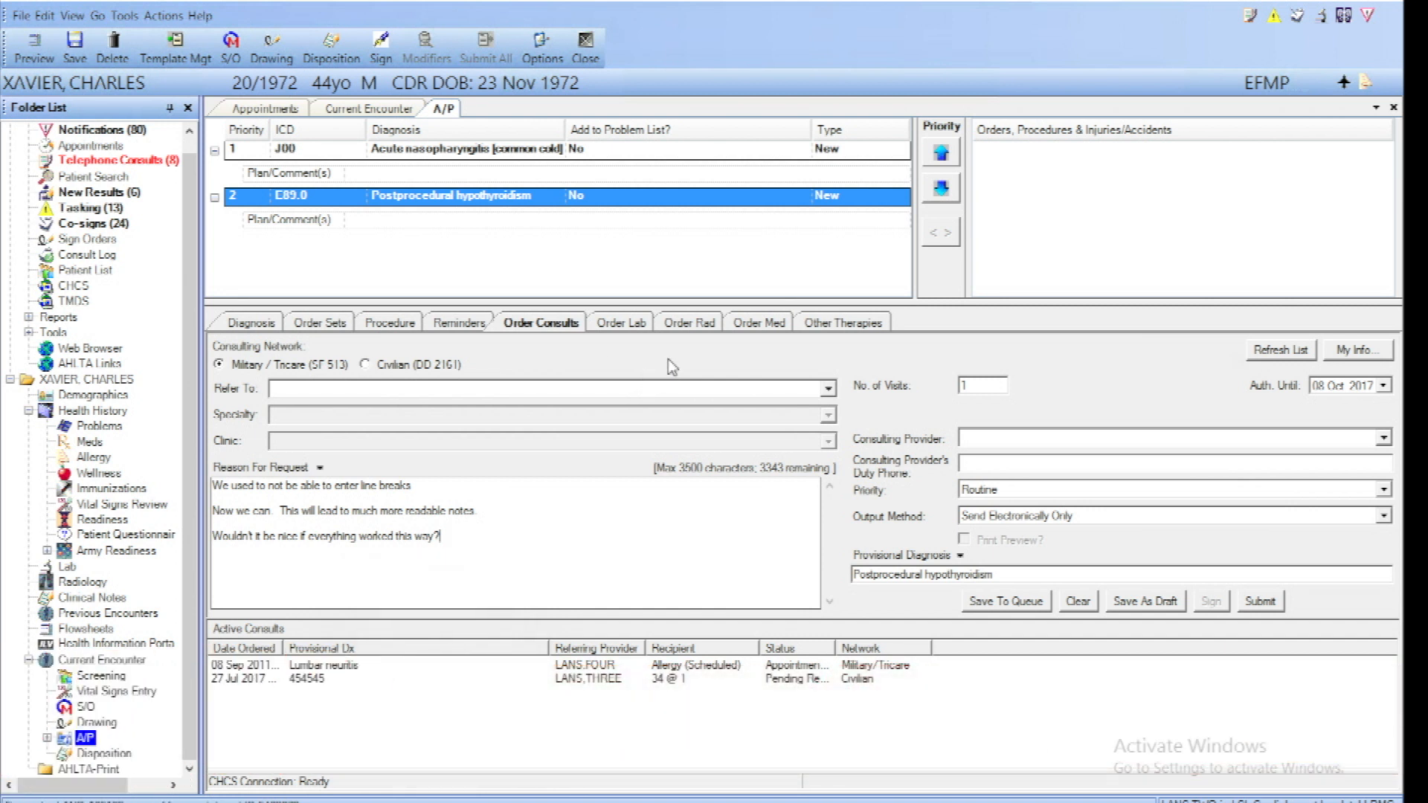
Search the diagnoses for the ICD code F10.24
left_click(256, 326)
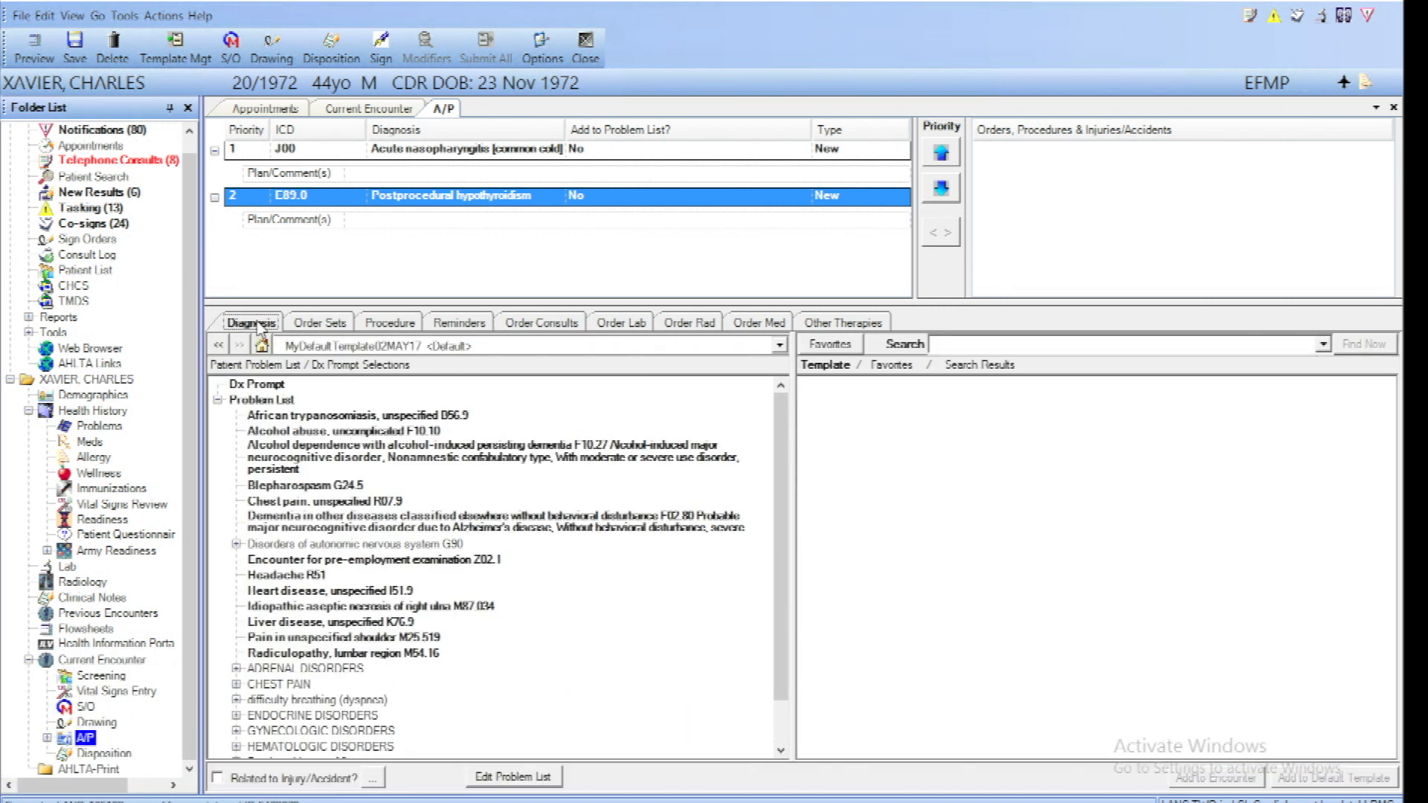
left_click(951, 343)
type("I10")
type(".24")
key("Return")
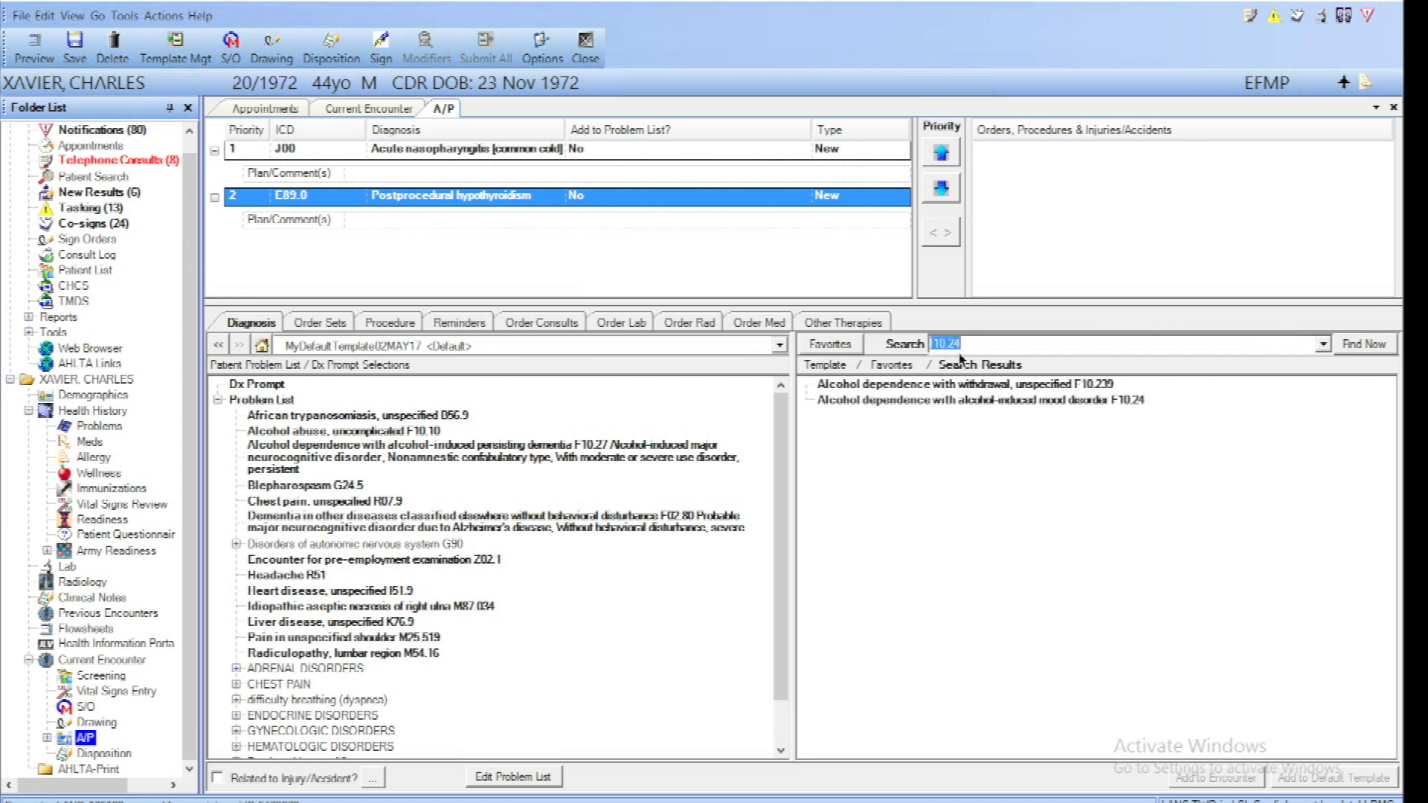
Add the F10.24 alcohol-induced mood disorder diagnosis to the encounter and set it to be added to the problem list
left_click(1004, 406)
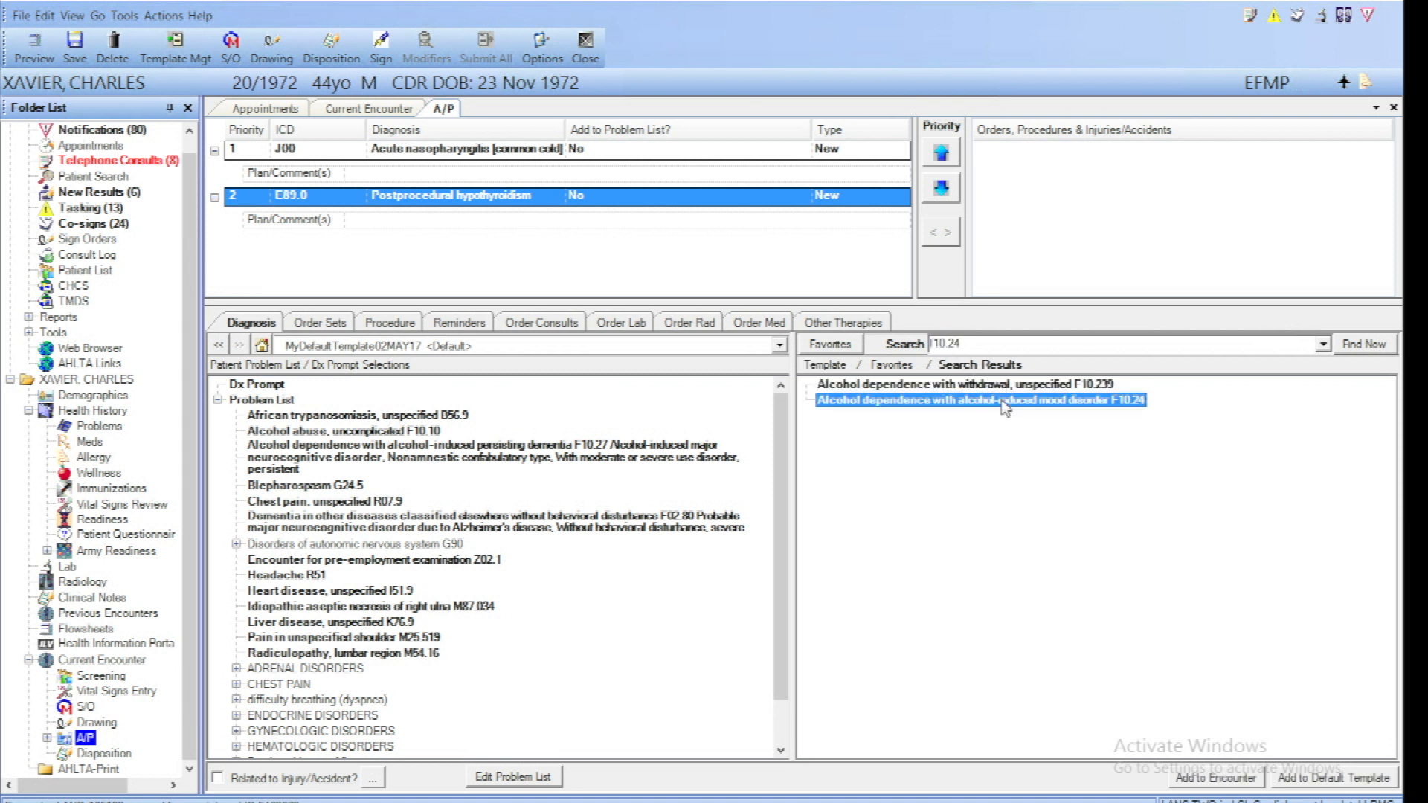
double_click(1004, 405)
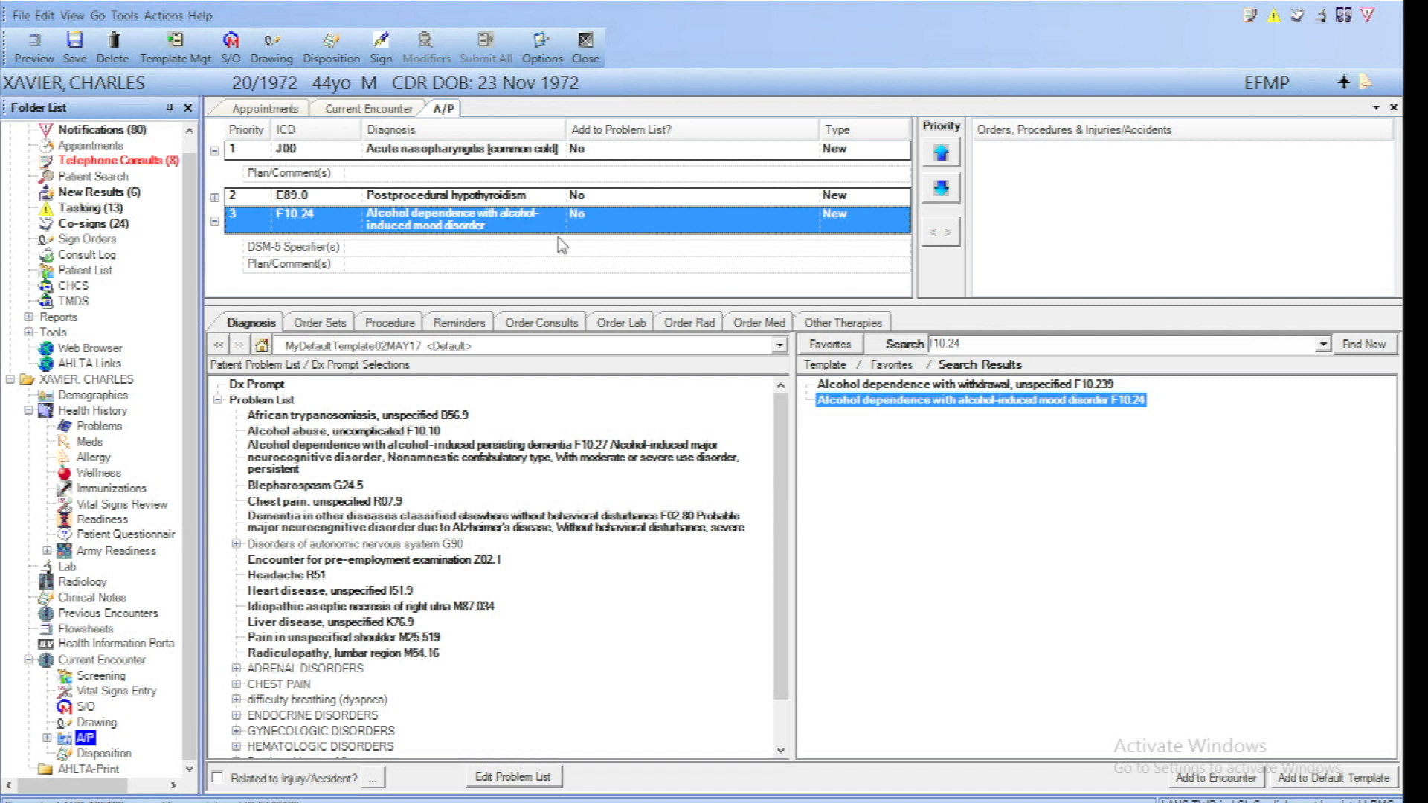
left_click(604, 222)
left_click(604, 222)
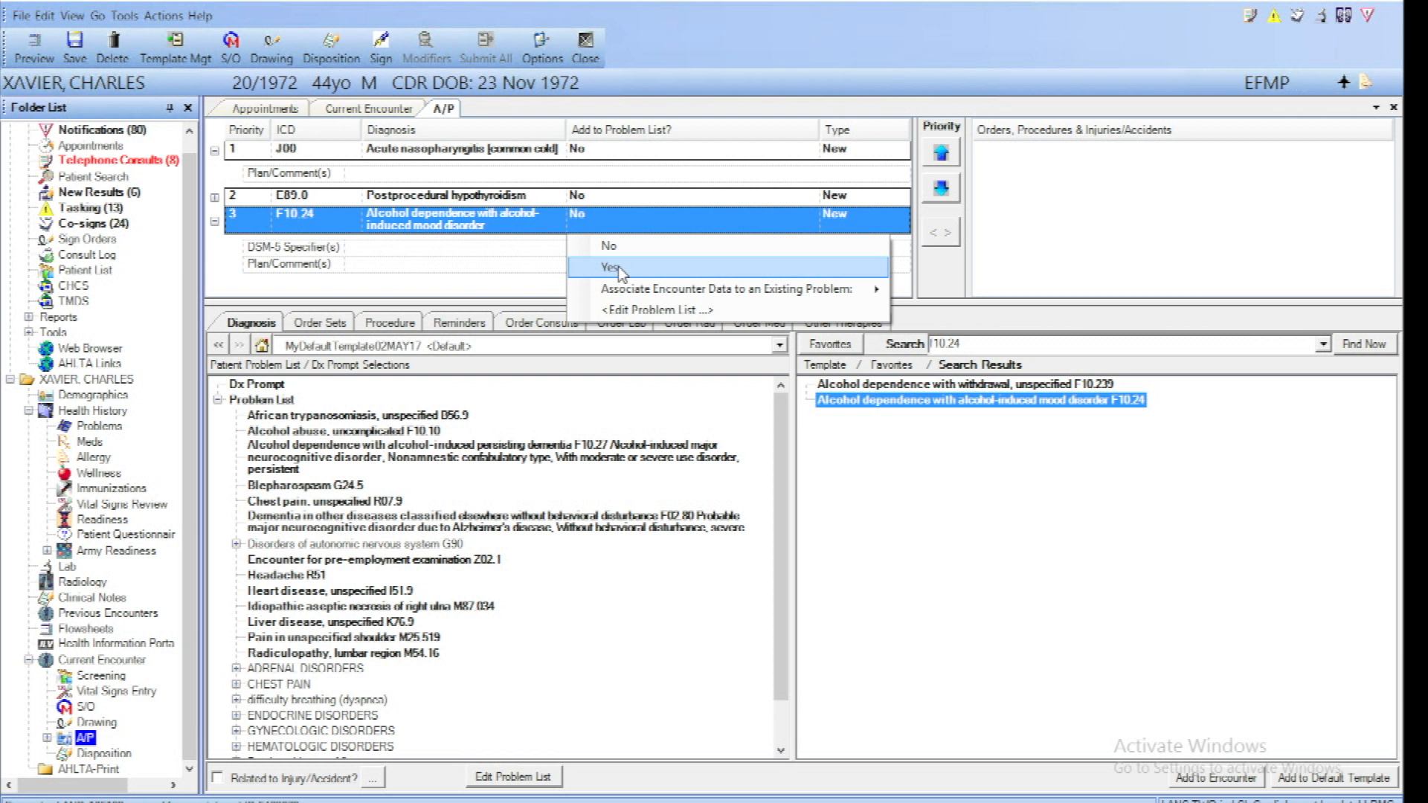
left_click(617, 267)
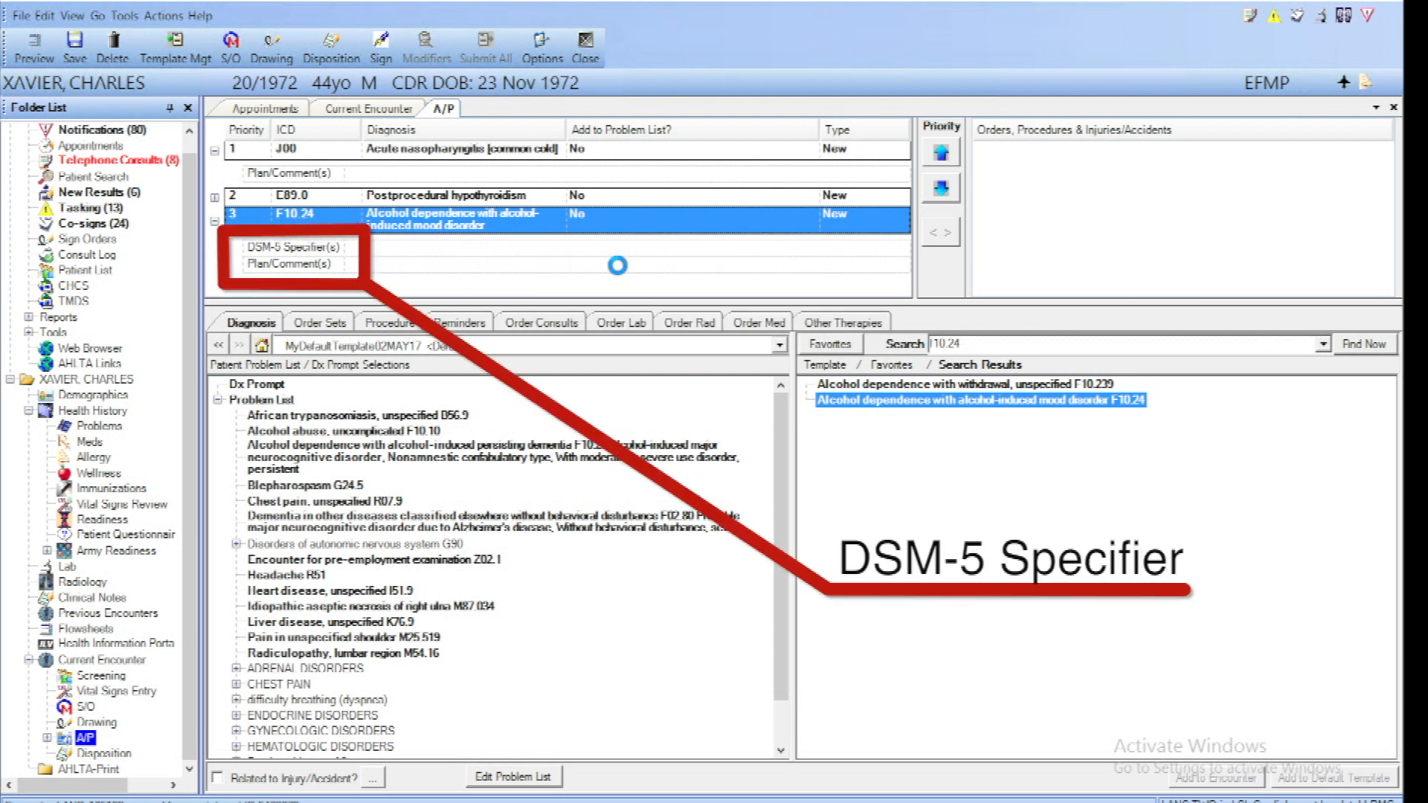
Specify the F10.24 DSM-5 description as alcohol-induced depressive disorder with onset during withdrawal, and update it in the Master Problem List
left_click(320, 253)
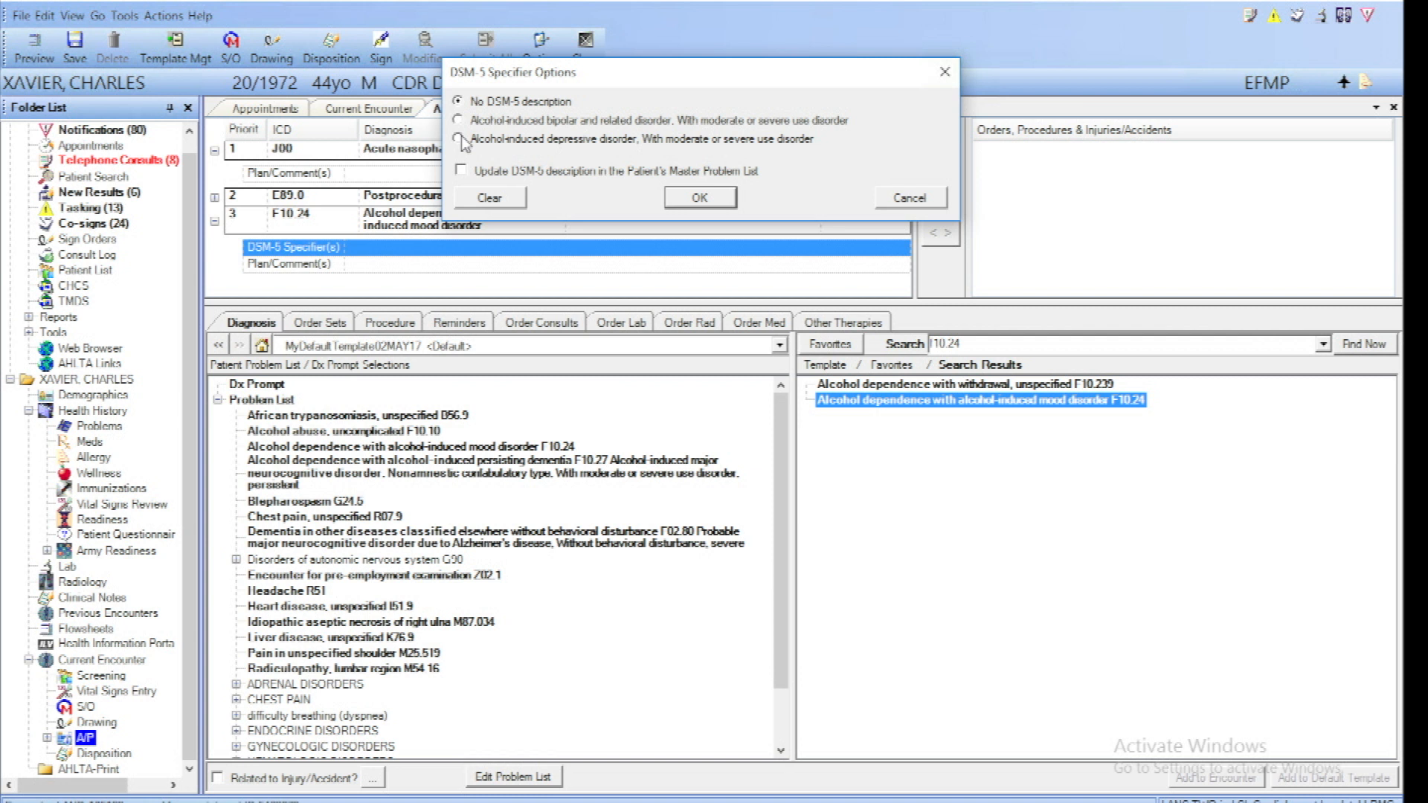
left_click(459, 139)
left_click(461, 202)
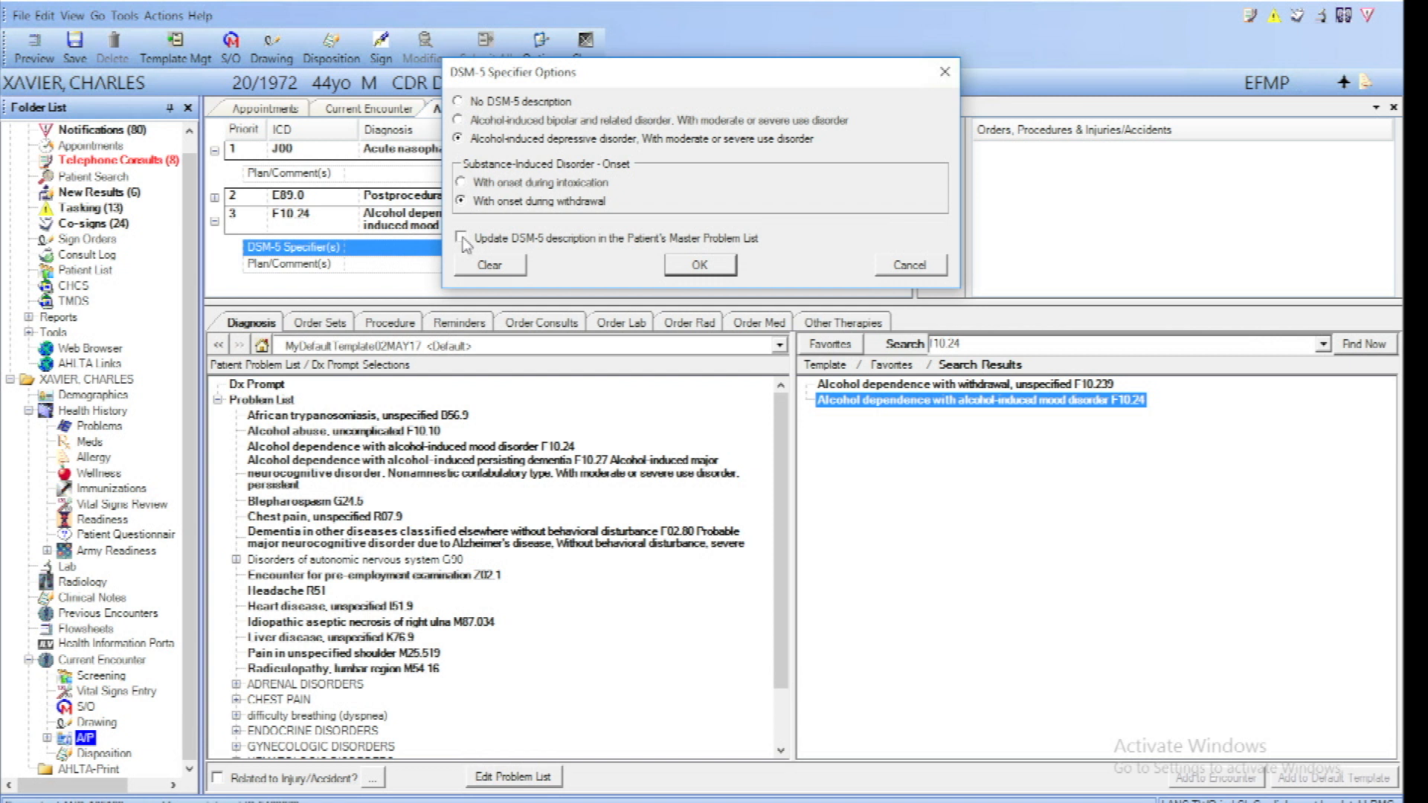
left_click(462, 238)
left_click(701, 266)
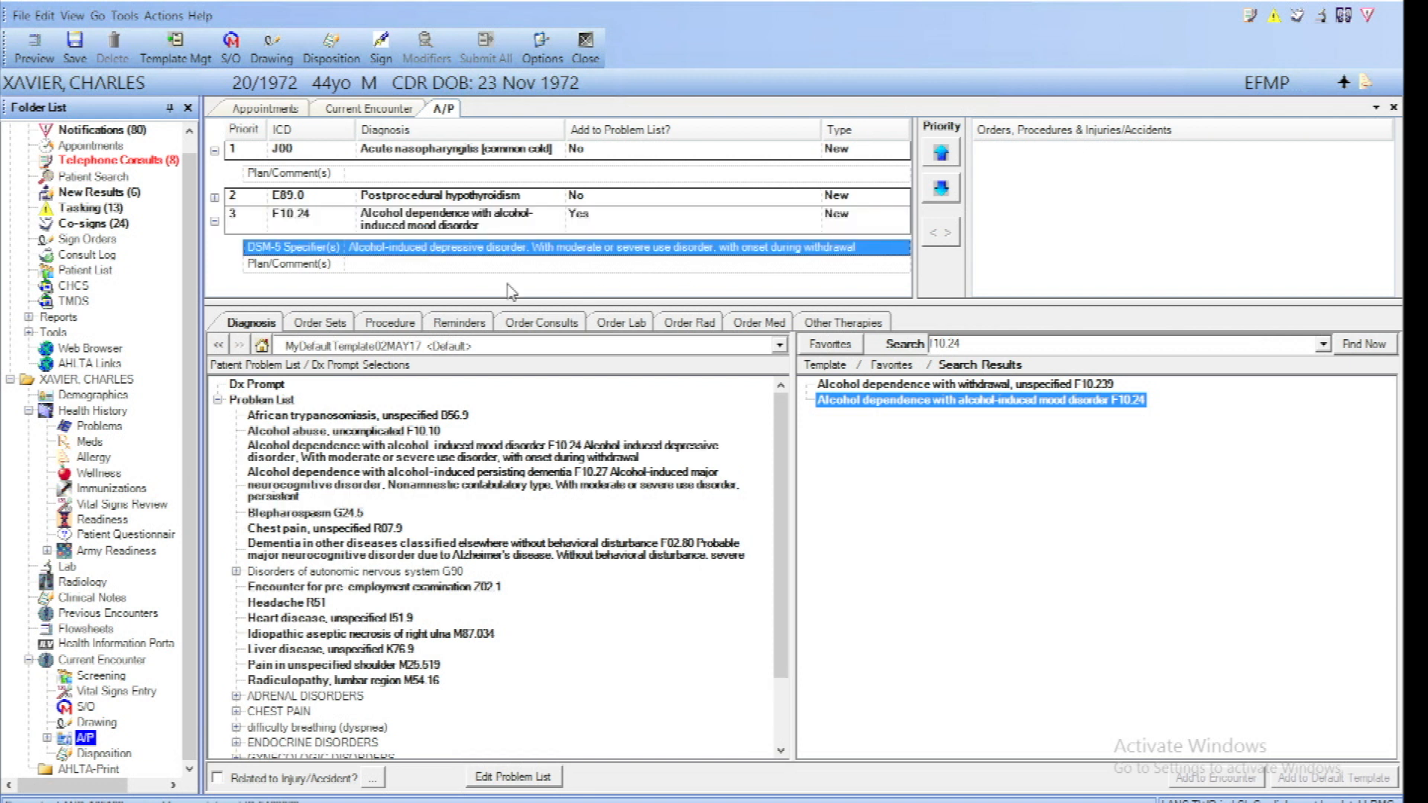
Open the patient's Problems, expand the Problem List and view the DSM-5 details for Alcohol abuse, uncomplicated F10.10
left_click(108, 426)
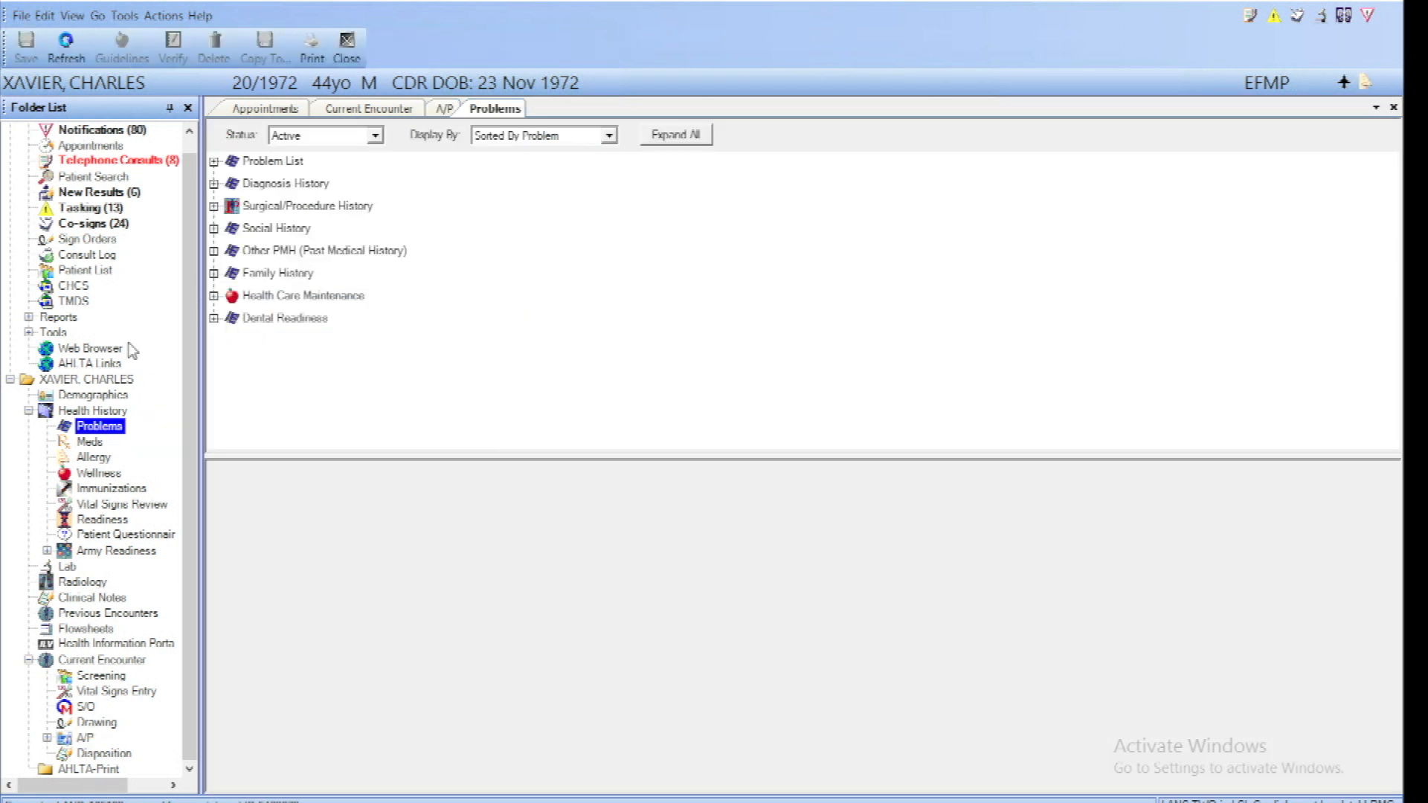
left_click(214, 162)
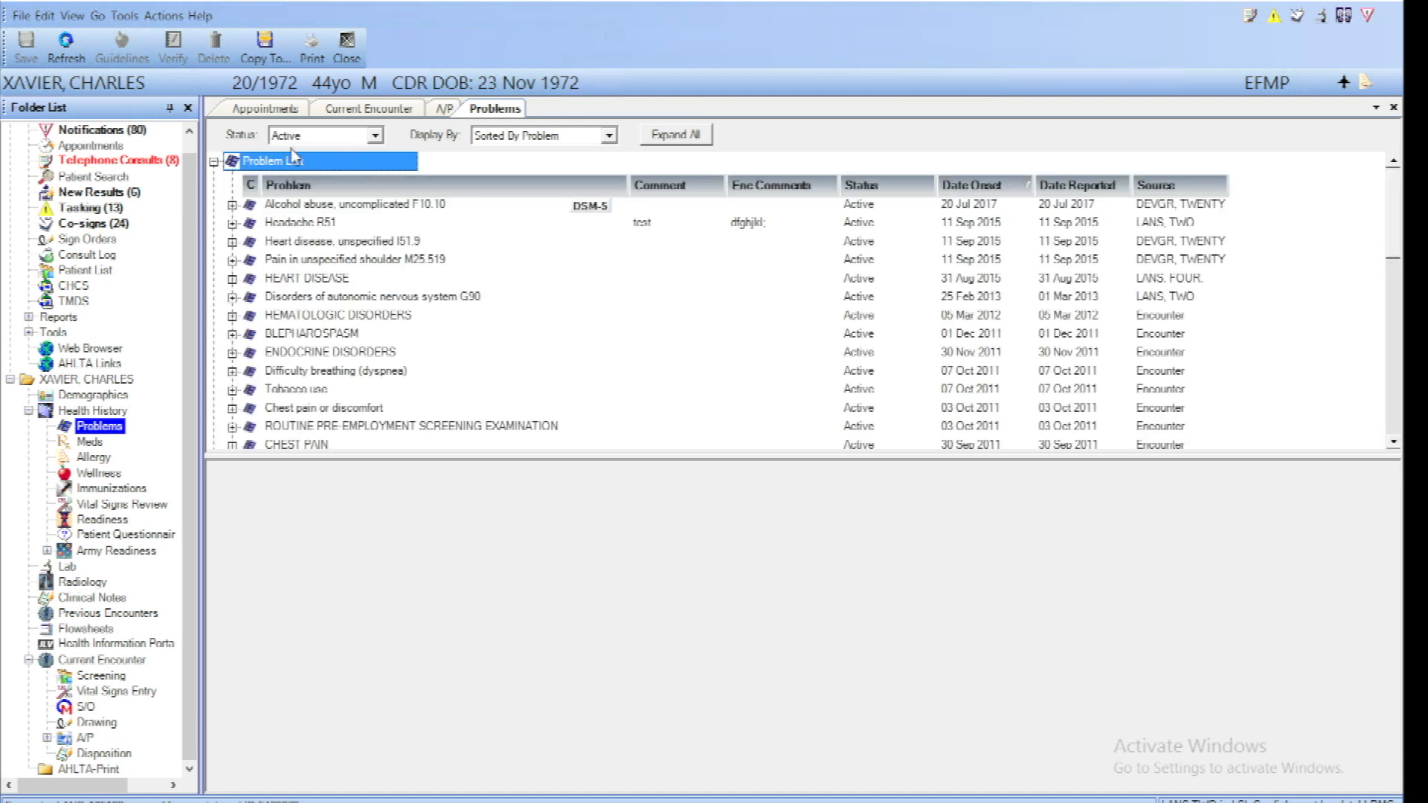
left_click(591, 206)
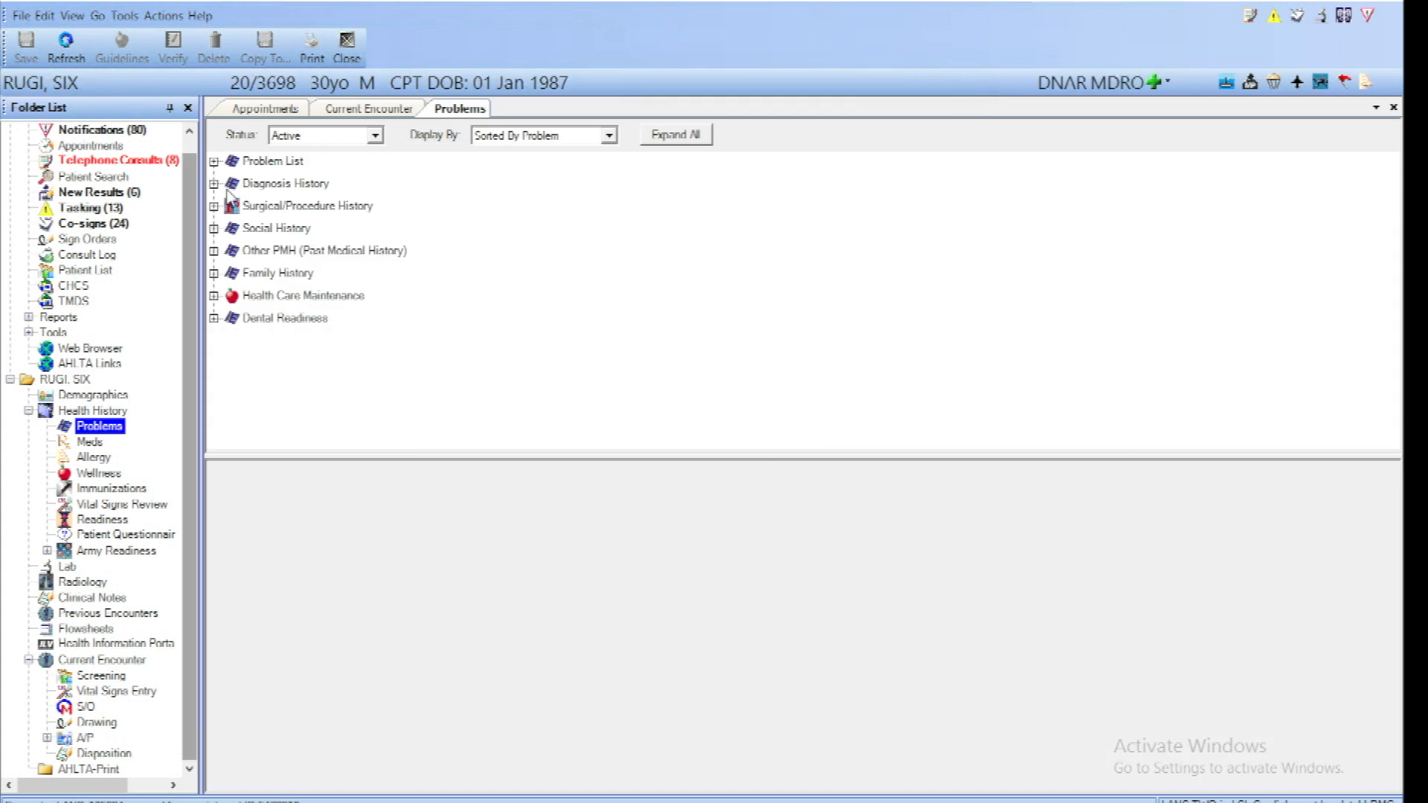
In the Diagnosis History, expand the dental restorative material allergy K08.55 and check its associated encounters and consult orders
left_click(214, 183)
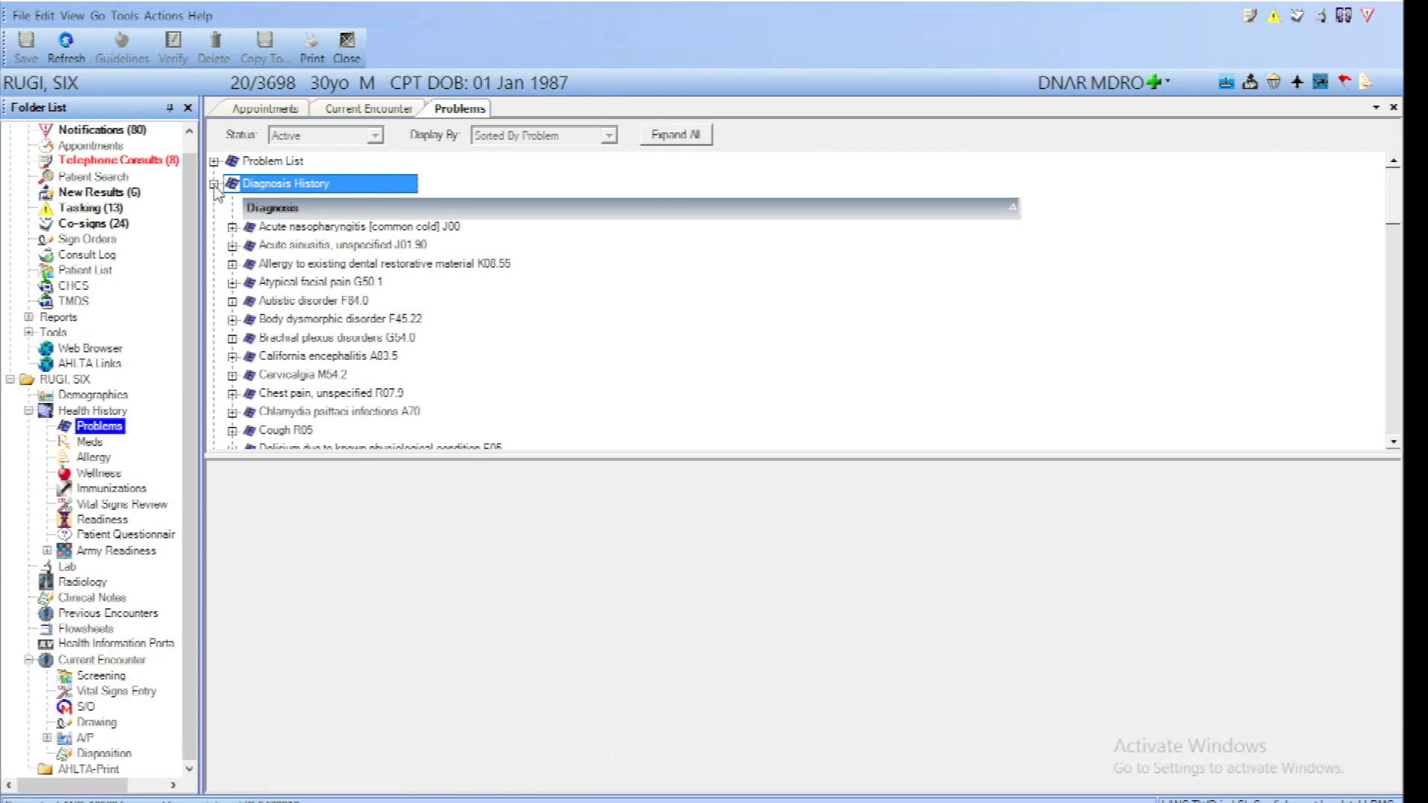
left_click(232, 264)
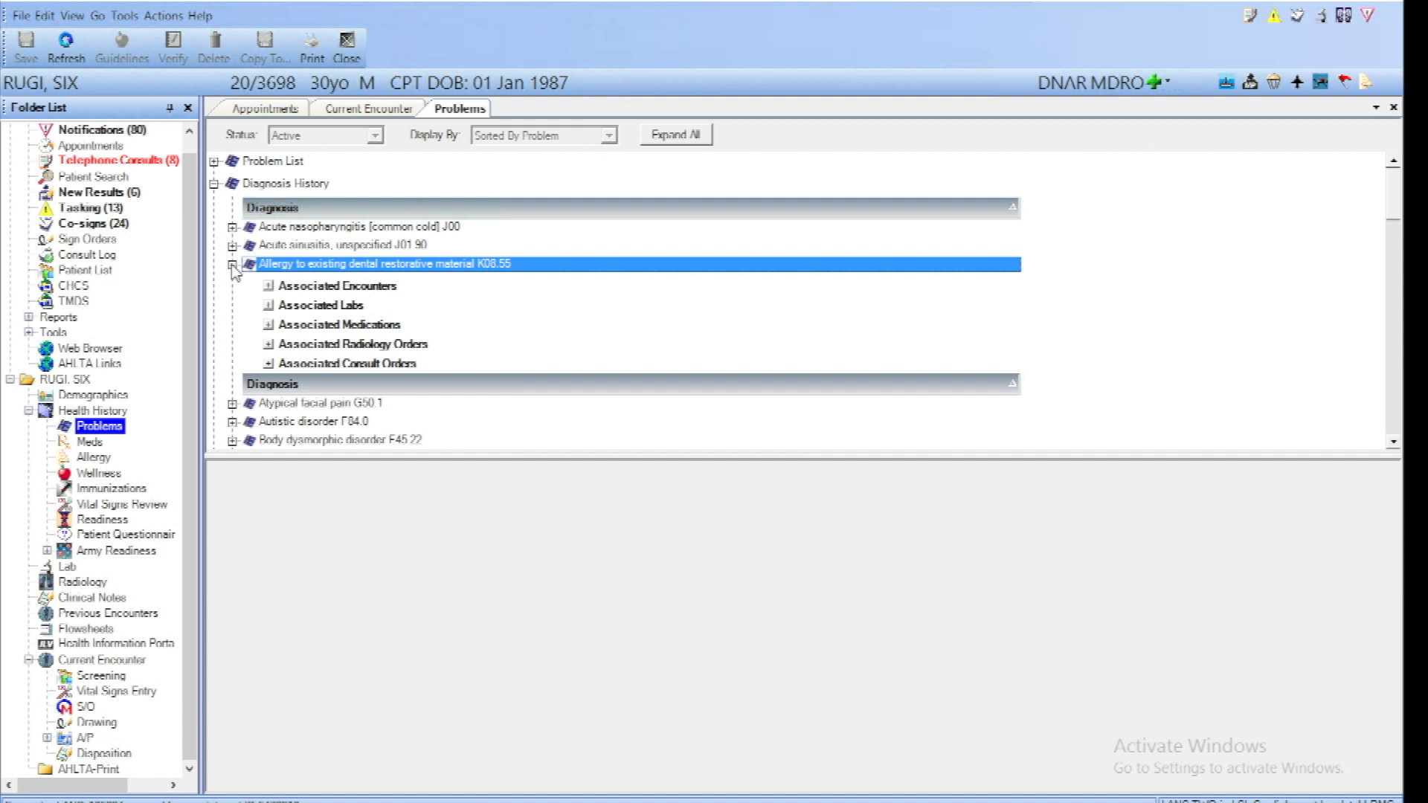
left_click(269, 286)
left_click(268, 287)
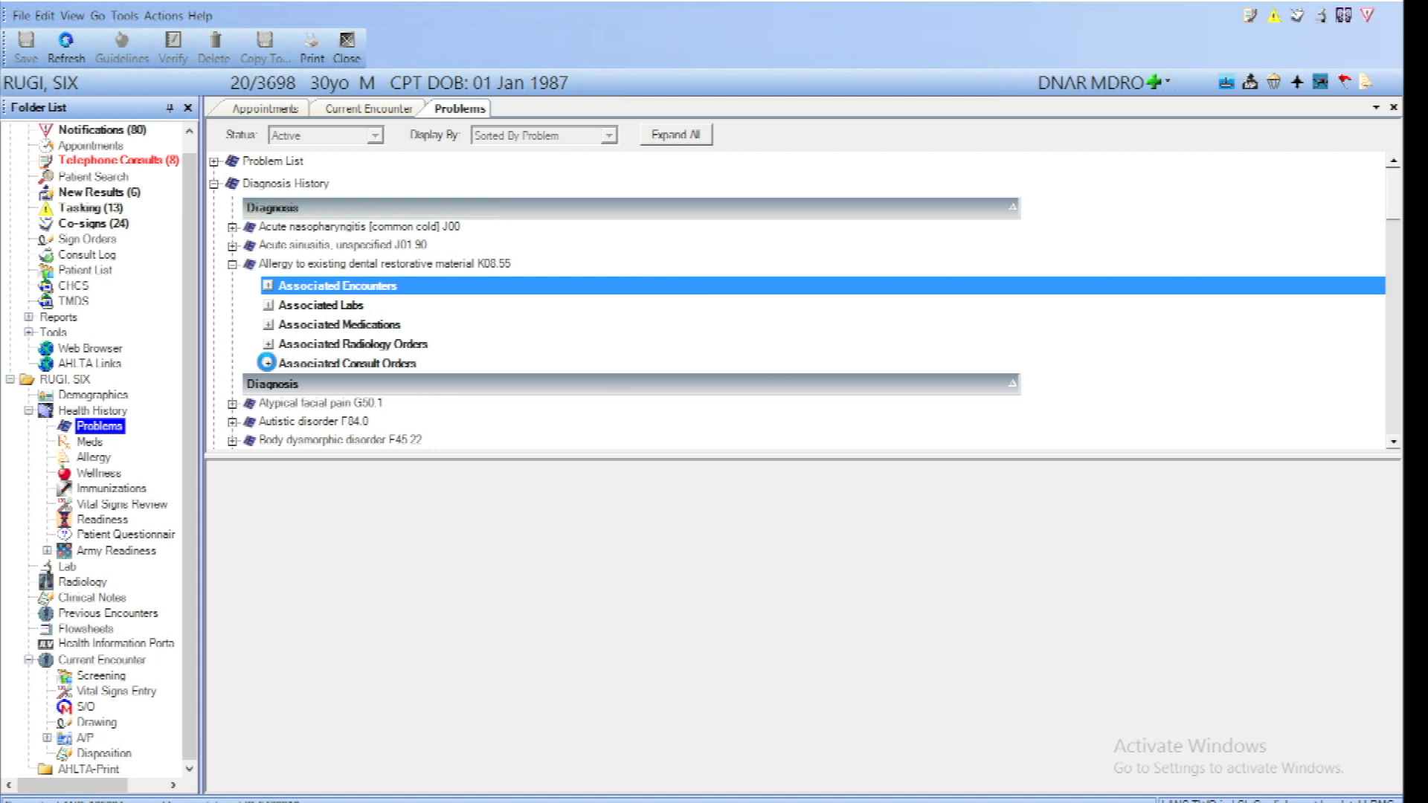
left_click(268, 363)
left_click(268, 364)
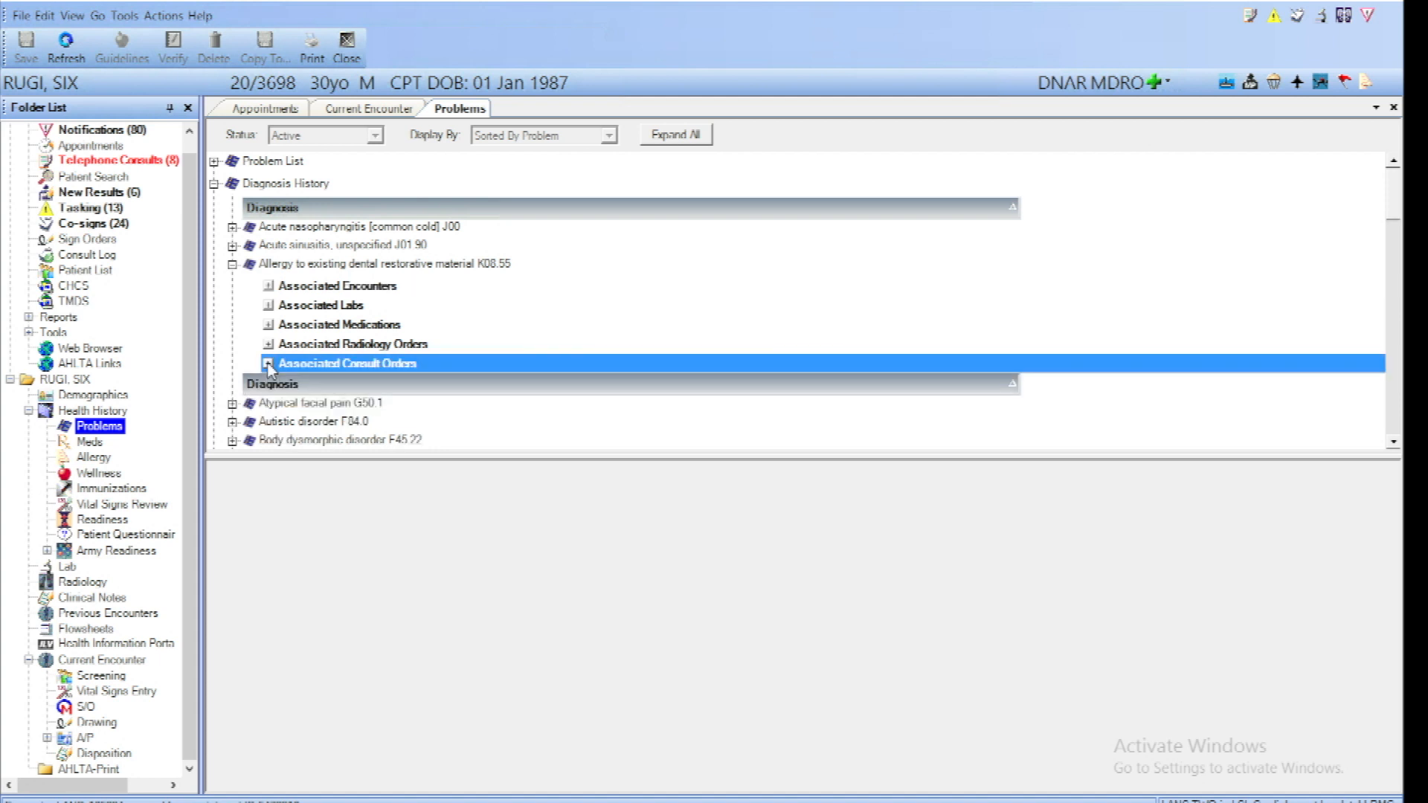
Open the current encounter's vital signs entry and display its growth chart
left_click(82, 691)
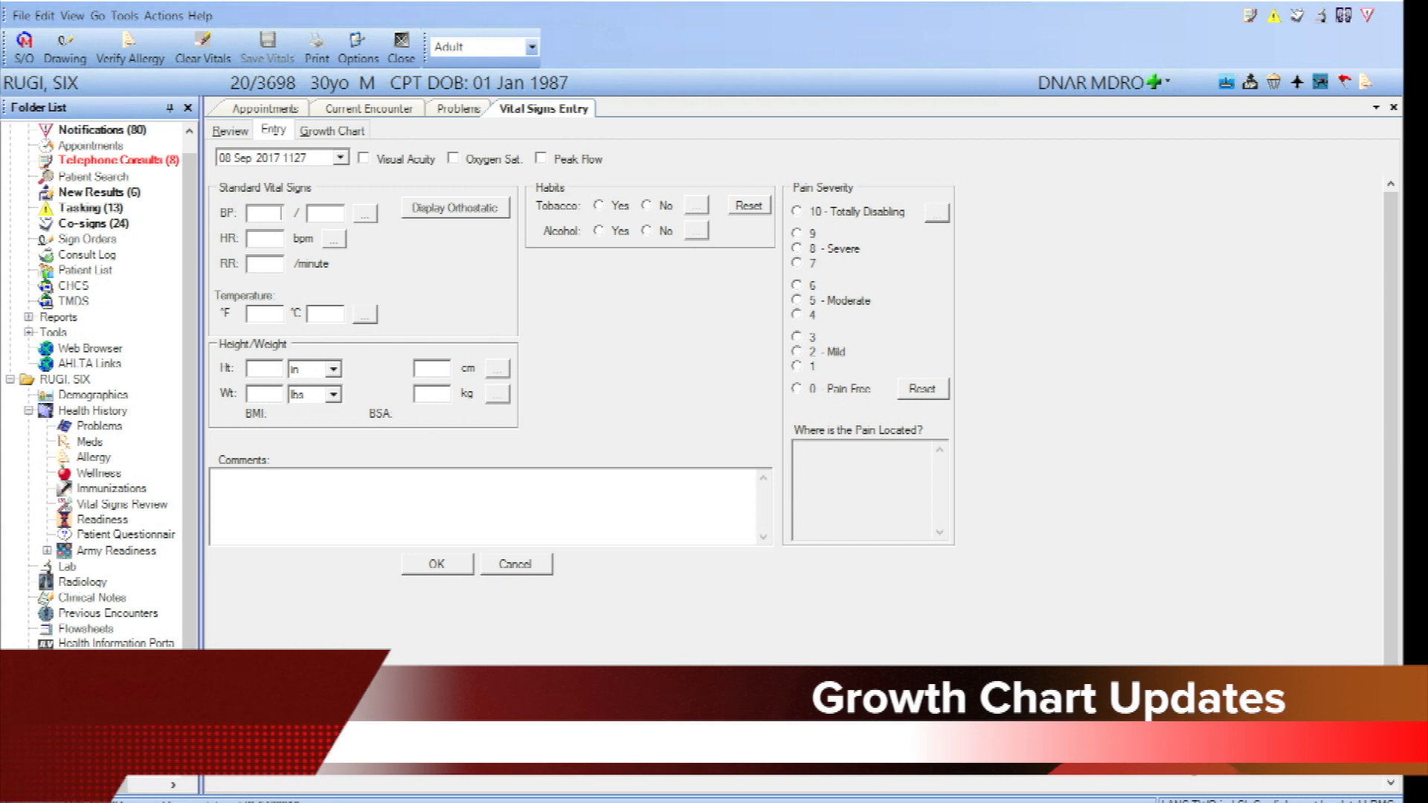
left_click(341, 133)
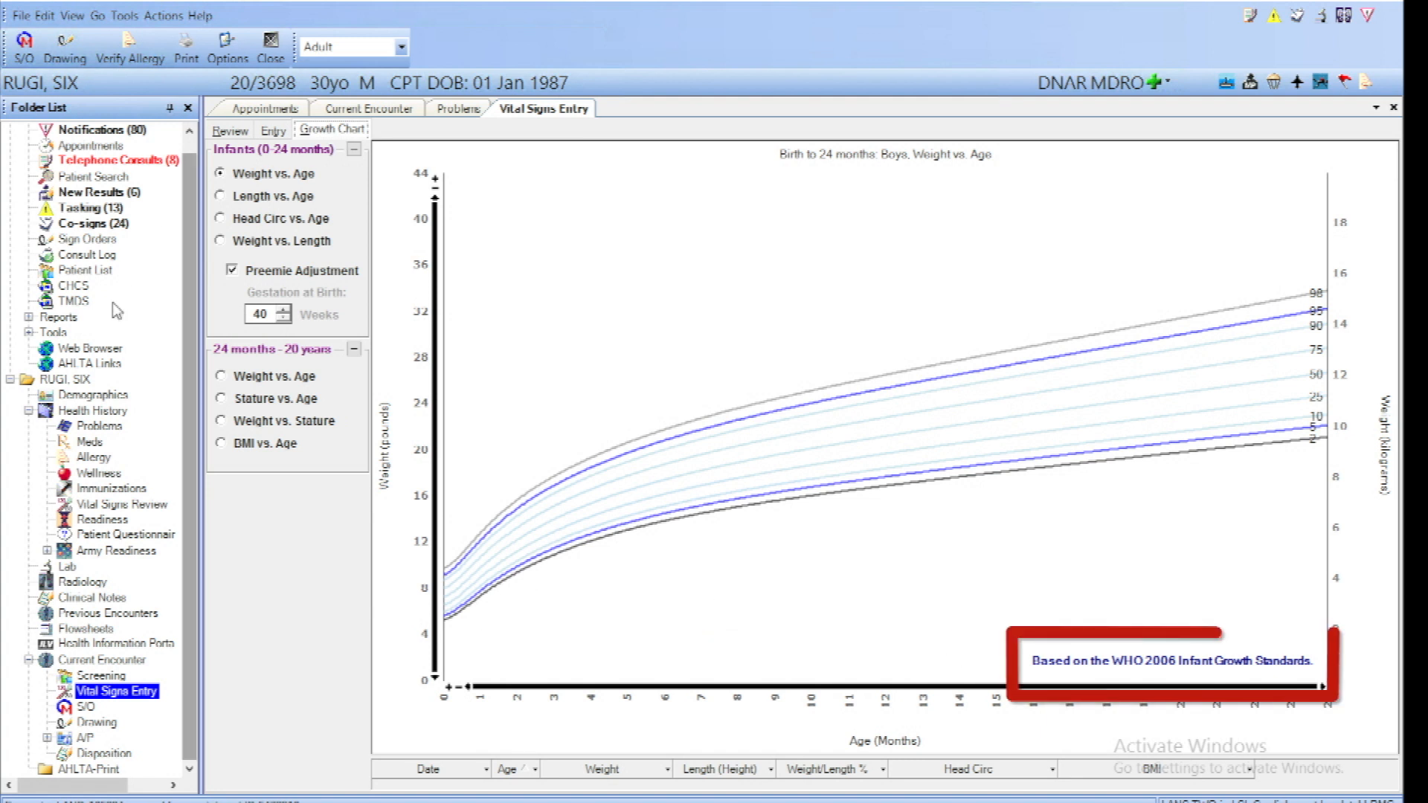
Open the patient's immunizations record from the health history
left_click(112, 489)
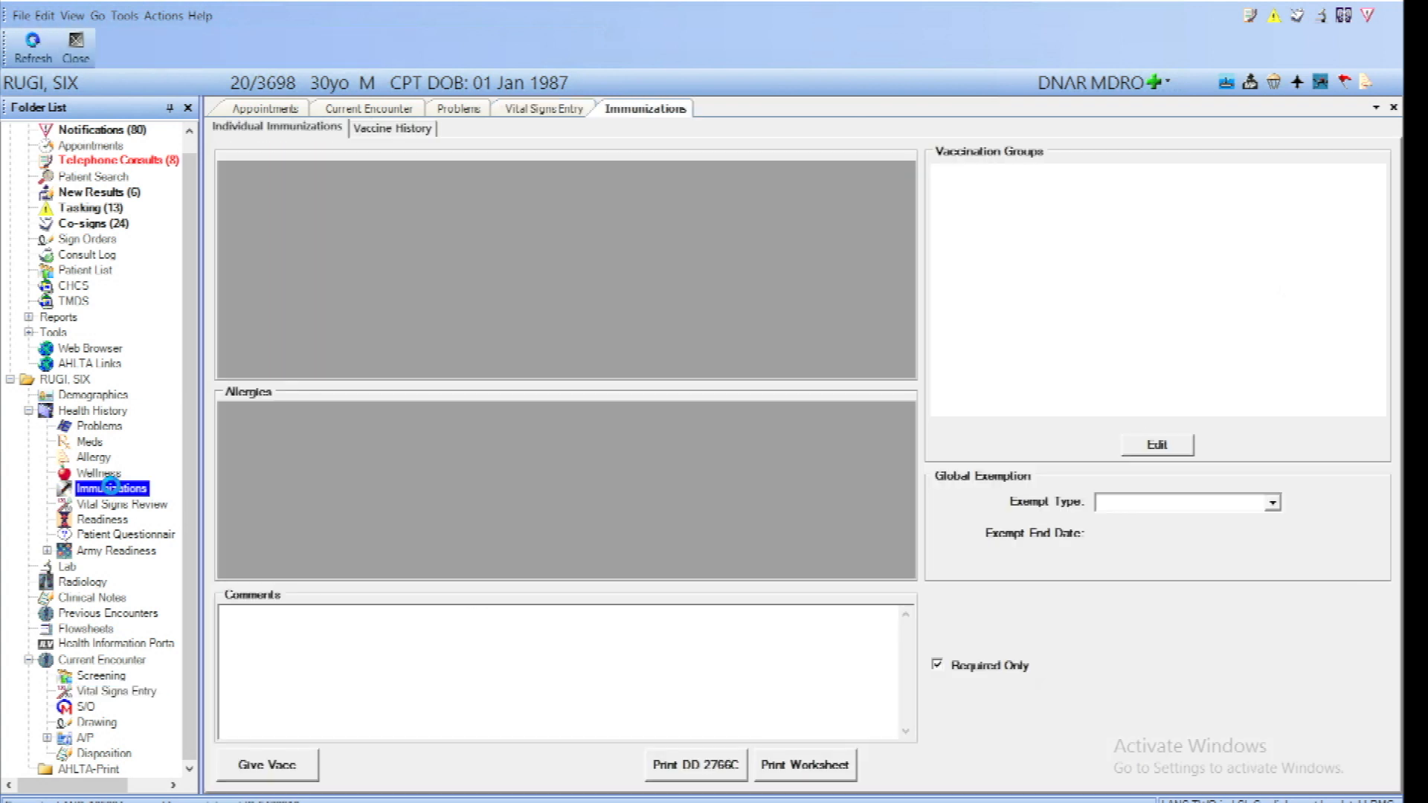